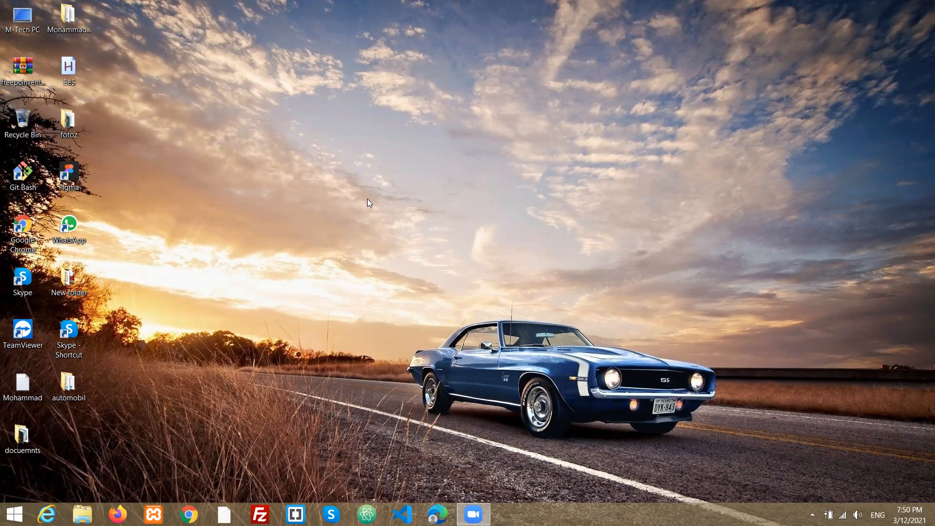
# - Open Word and create a new blank document
pyautogui.press('super')
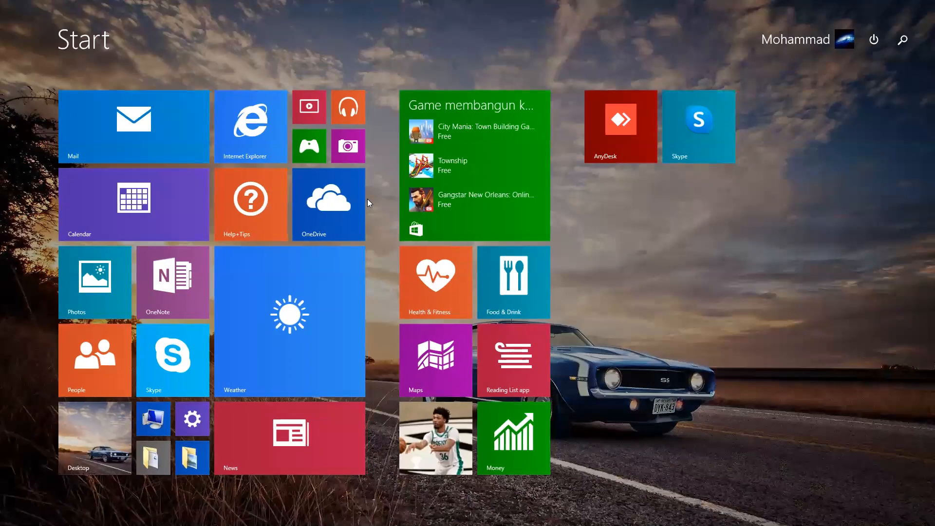
pyautogui.write('word')
pyautogui.press('Return')
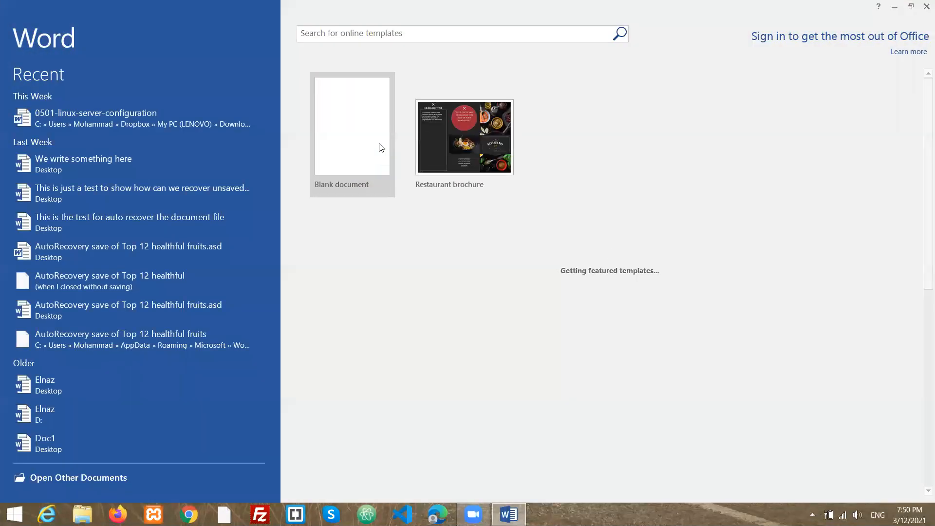
pyautogui.click(377, 148)
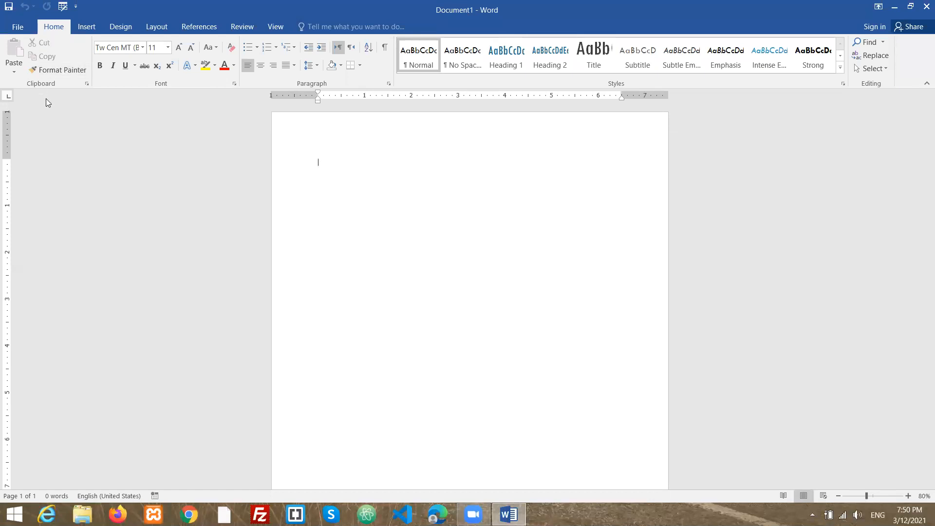
# - Draw a rectangle about 2.84" high and 4.9" wide near the top of the page and fill it red
pyautogui.click(87, 28)
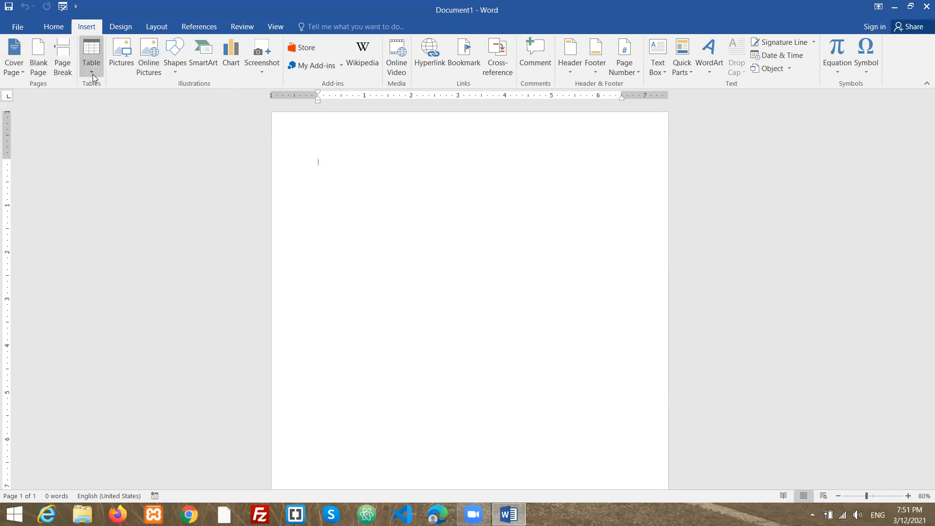
pyautogui.click(177, 69)
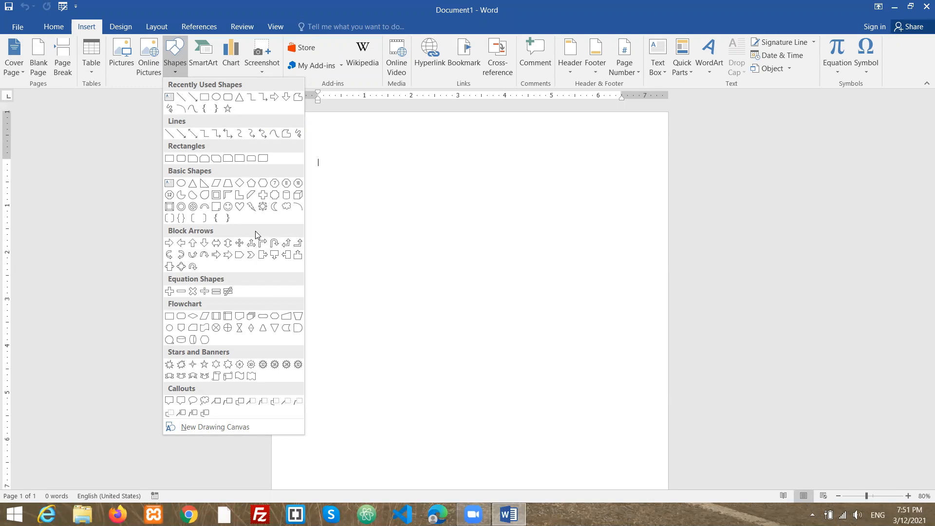
pyautogui.click(204, 96)
pyautogui.moveTo(312, 152)
pyautogui.mouseDown()
pyautogui.moveTo(542, 298)
pyautogui.moveTo(563, 288)
pyautogui.moveTo(542, 285)
pyautogui.mouseUp()
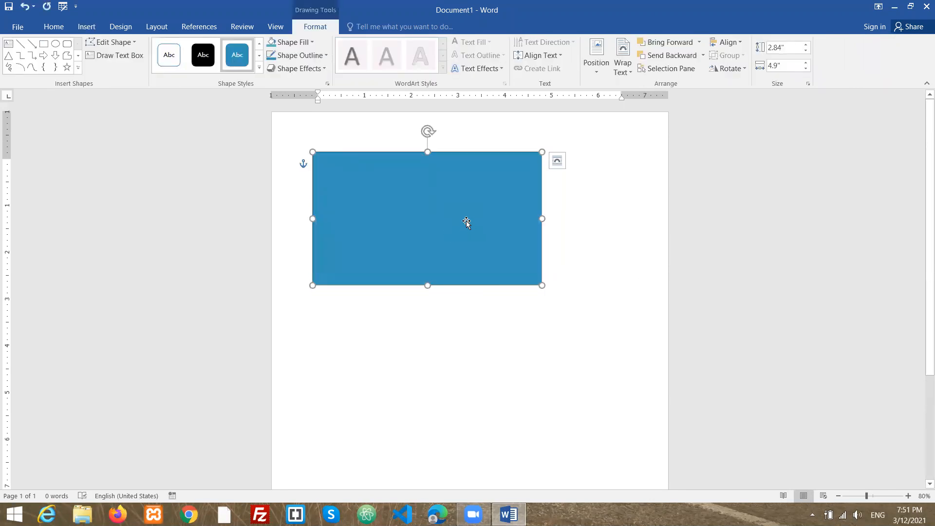
pyautogui.click(297, 45)
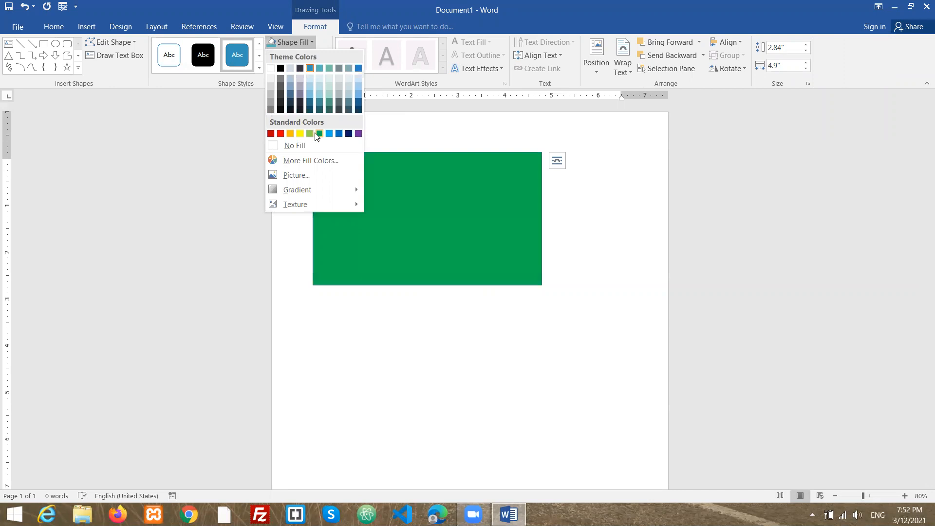
pyautogui.click(281, 135)
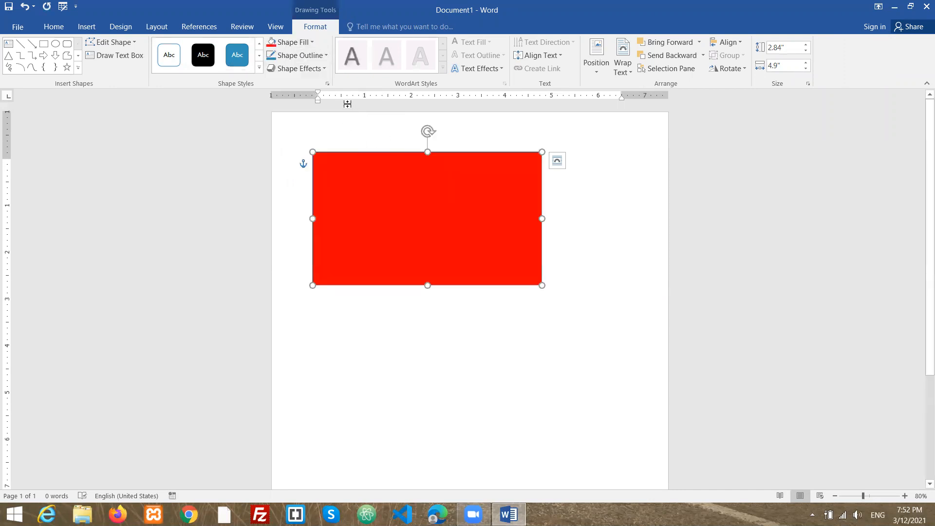
# - Draw a rectangle with two diagonally opposite rounded corners, about 2.69" by 4.74", over the red rectangle
pyautogui.click(90, 28)
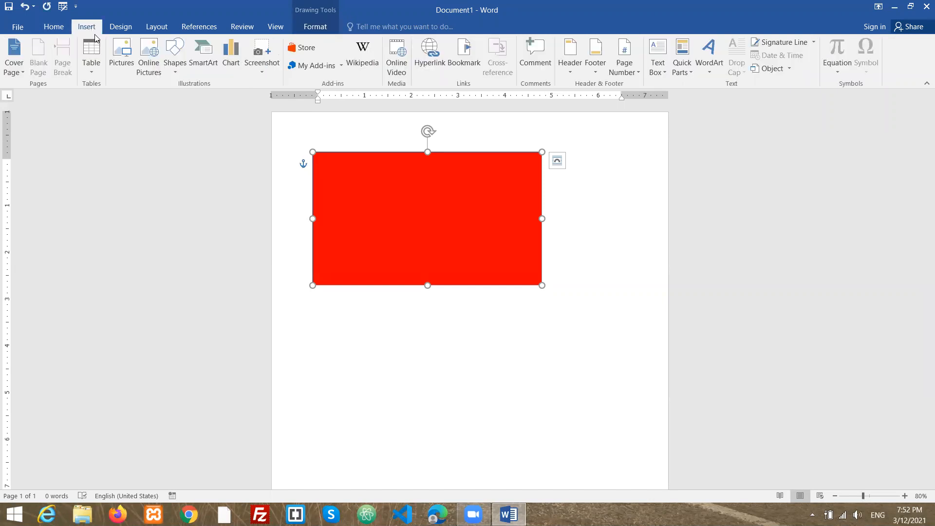
pyautogui.click(173, 77)
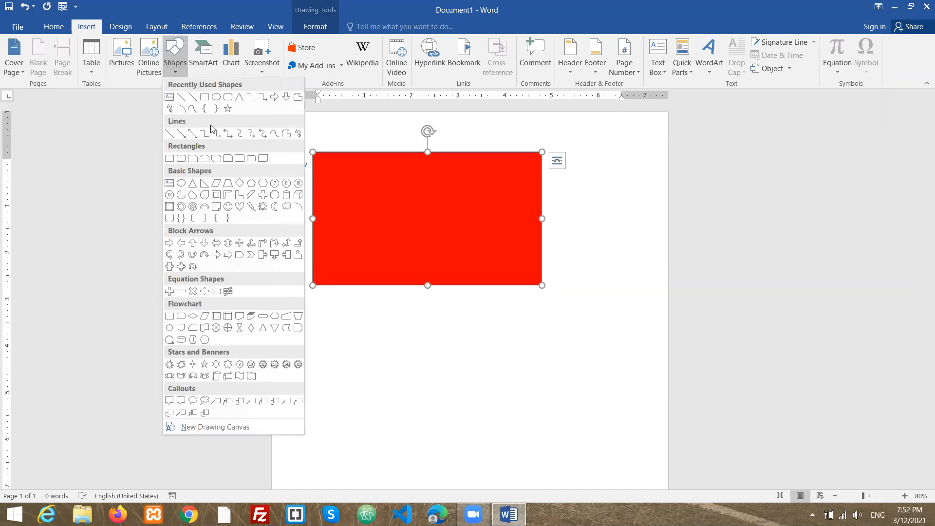
pyautogui.click(263, 161)
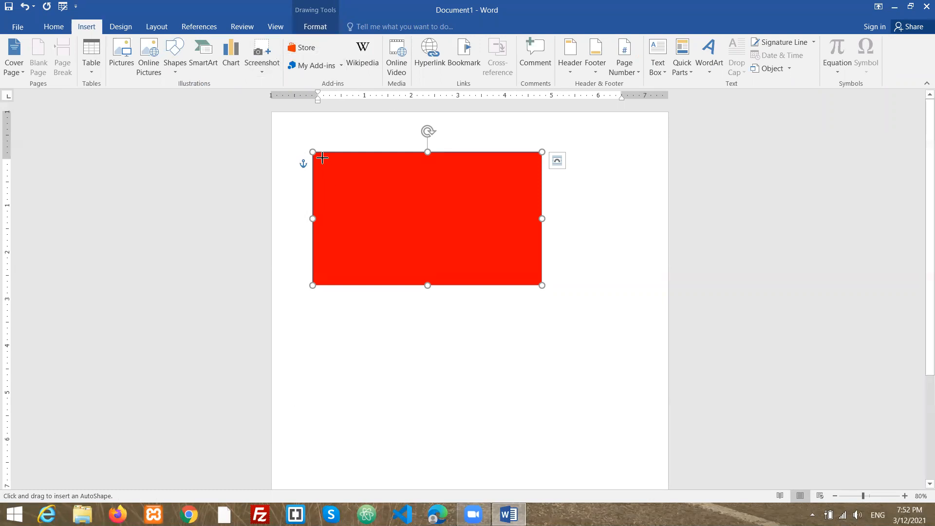
pyautogui.moveTo(320, 159)
pyautogui.mouseDown()
pyautogui.moveTo(421, 227)
pyautogui.moveTo(542, 286)
pyautogui.mouseUp()
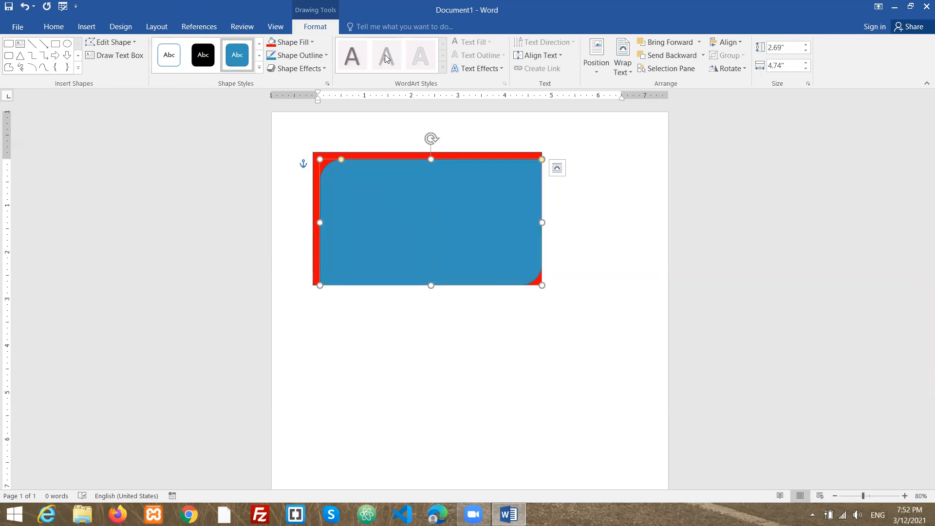
# - Fill the round-cornered shape white and stretch it to 2.84" by 4.9" over the red rectangle, with larger corner rounding
pyautogui.click(314, 43)
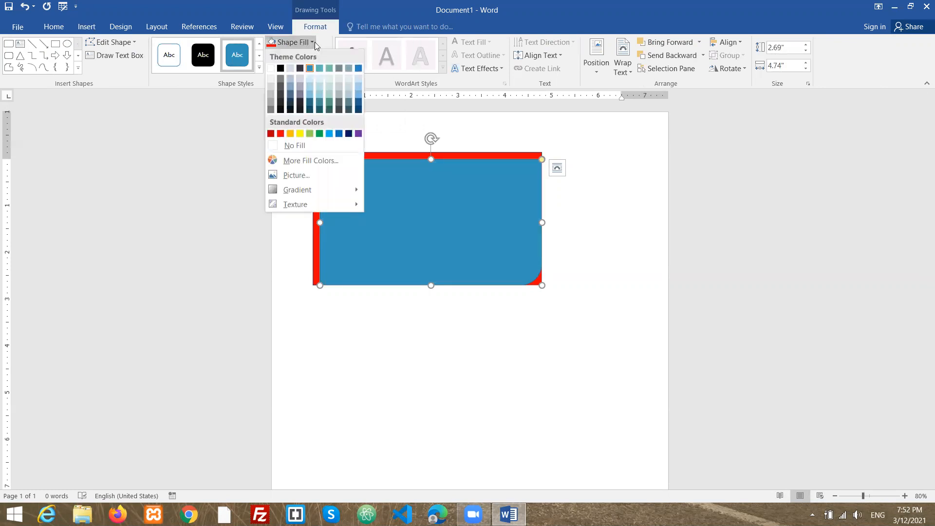
pyautogui.click(274, 69)
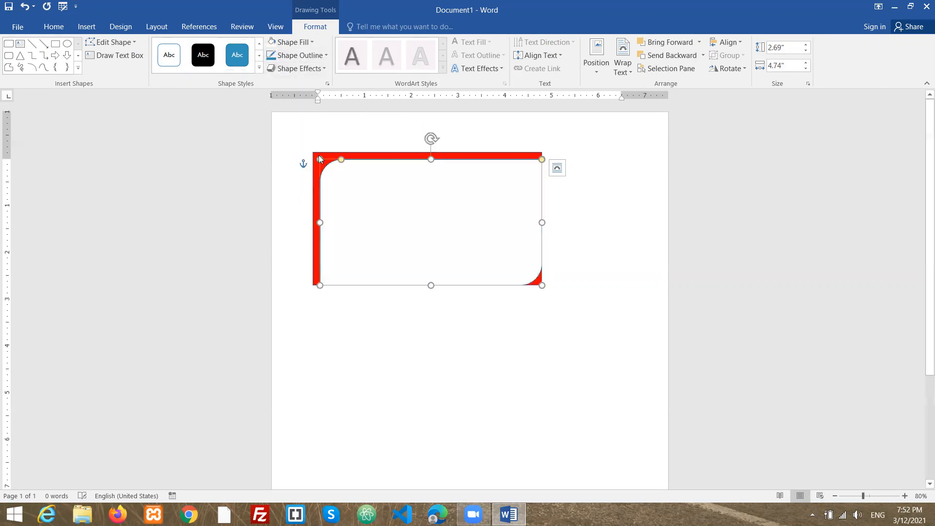
pyautogui.moveTo(320, 160); pyautogui.dragTo(427, 157)
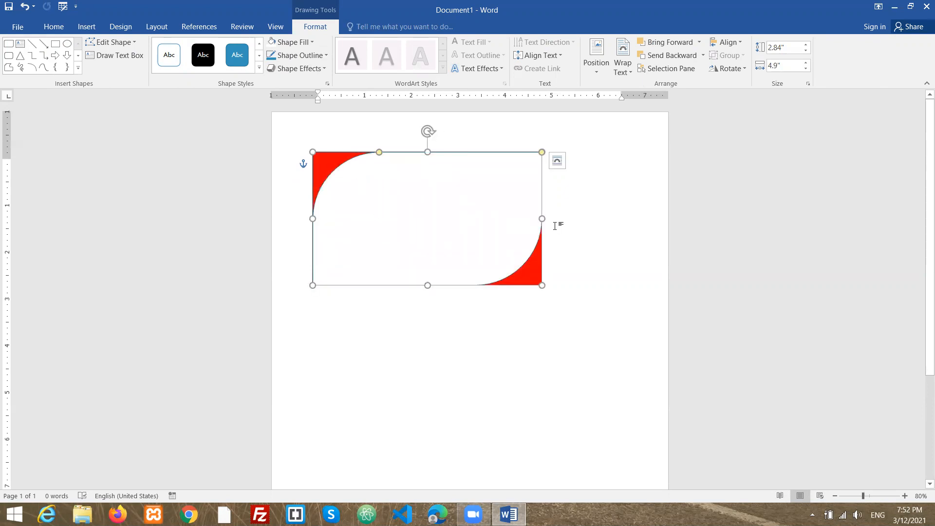
pyautogui.click(569, 224)
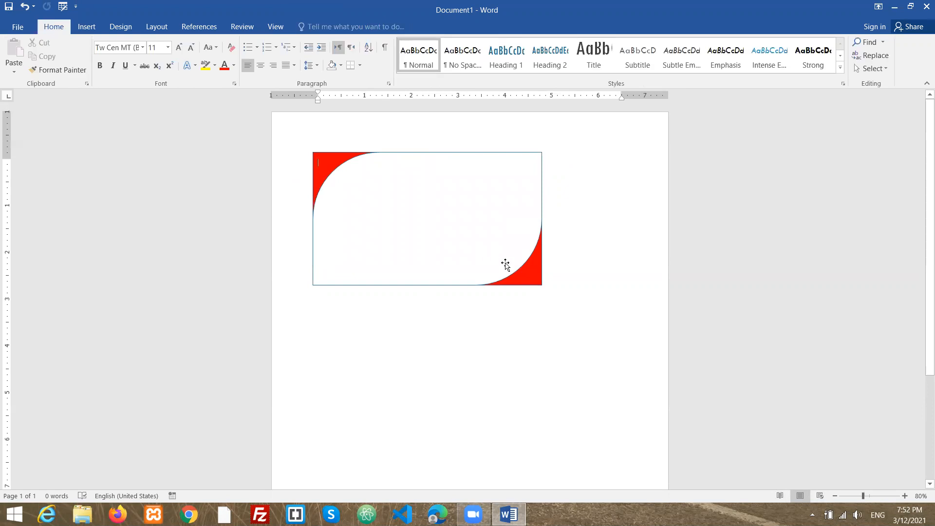
# - Group the white shape with the red rectangle and move the group to the horizontal middle of the page
pyautogui.click(388, 250)
pyautogui.keyDown('shift'); pyautogui.click(326, 171); pyautogui.keyUp('shift')
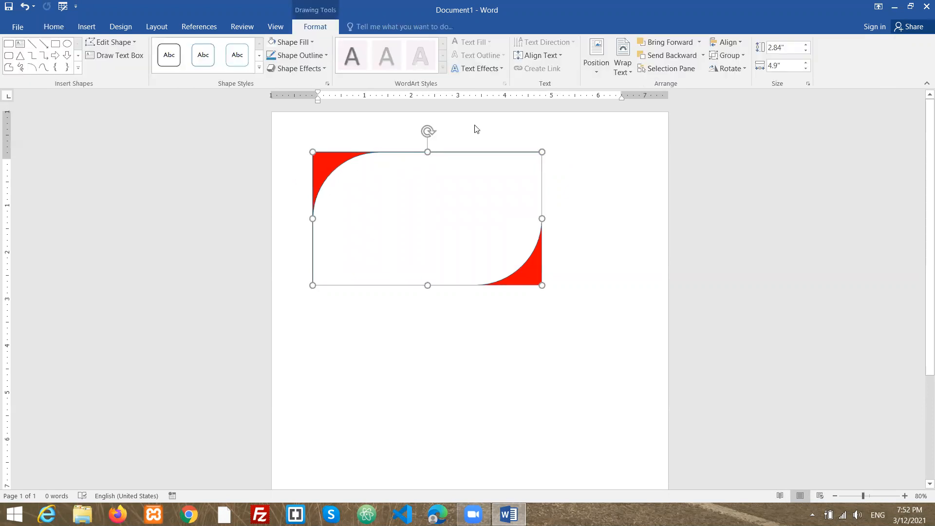
pyautogui.click(730, 55)
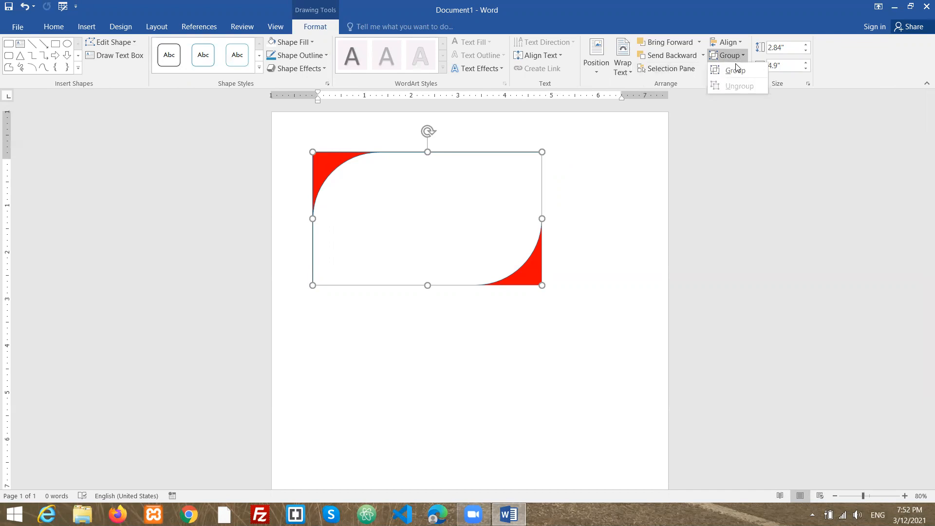
pyautogui.click(733, 69)
pyautogui.moveTo(470, 231); pyautogui.dragTo(511, 233)
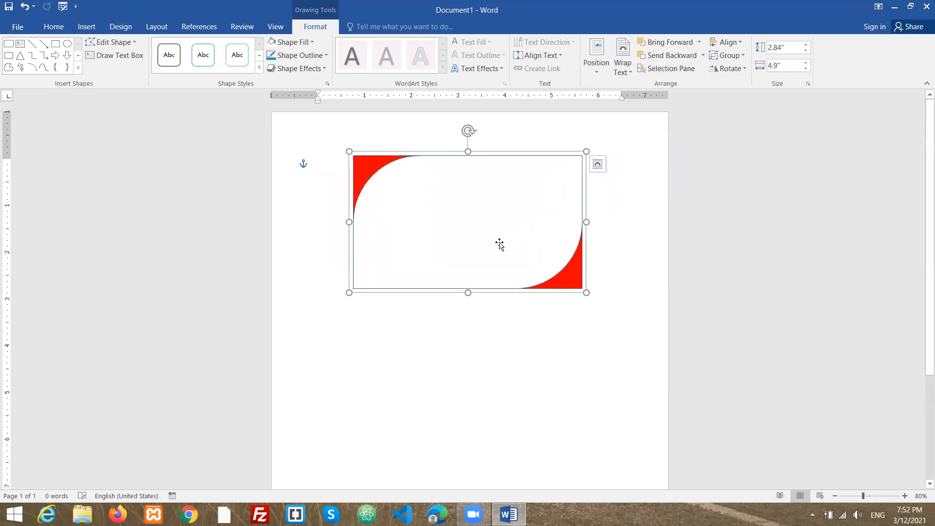
# - Draw a text box about 0.5" high and 2.84" wide in the upper part of the card, with its text aligned to the middle
pyautogui.click(54, 29)
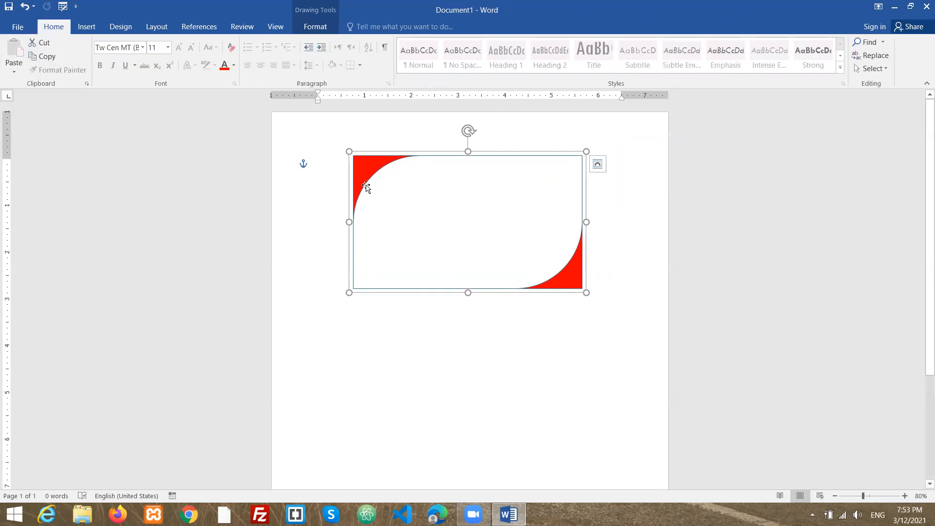
pyautogui.click(88, 28)
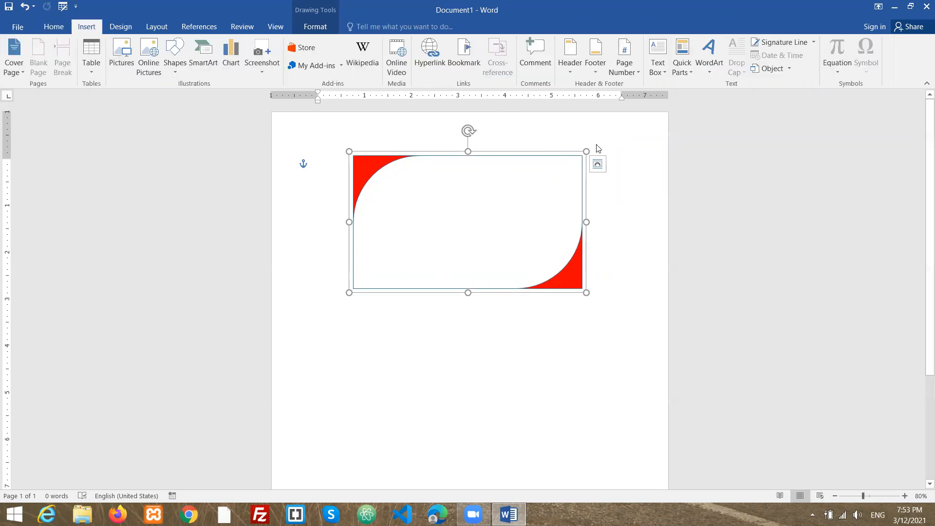
pyautogui.click(661, 72)
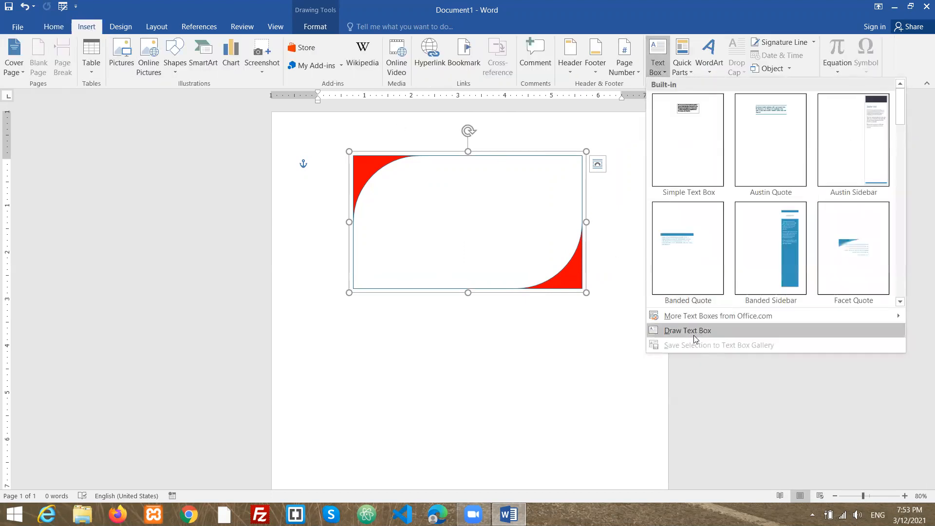
pyautogui.click(697, 331)
pyautogui.moveTo(410, 170); pyautogui.dragTo(544, 193)
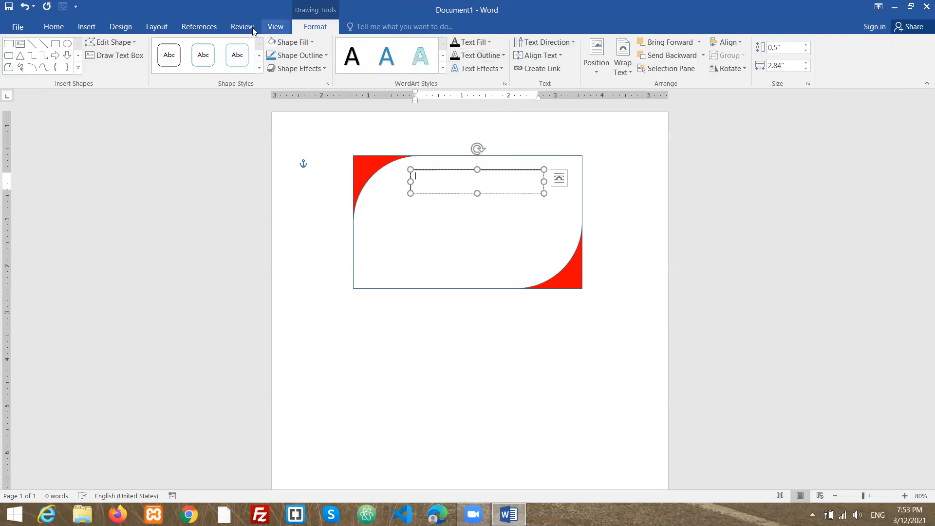
pyautogui.click(555, 55)
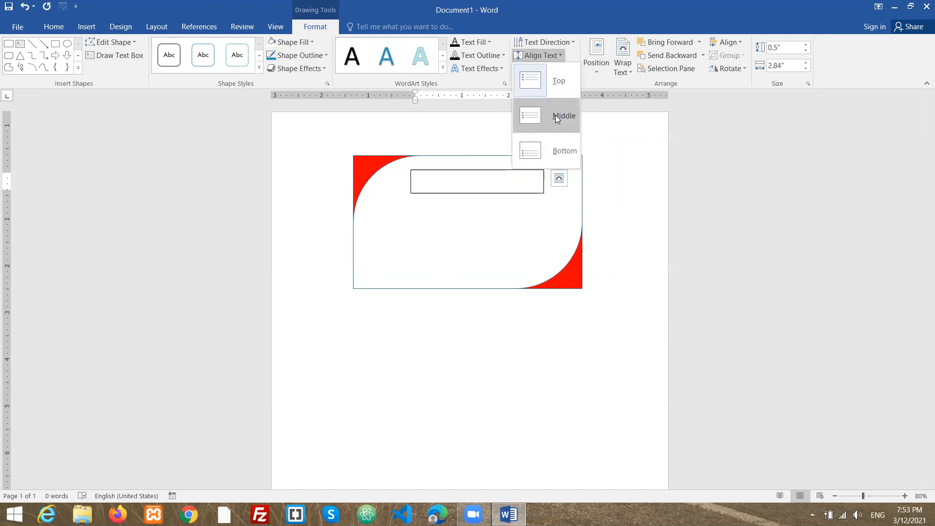
pyautogui.click(555, 115)
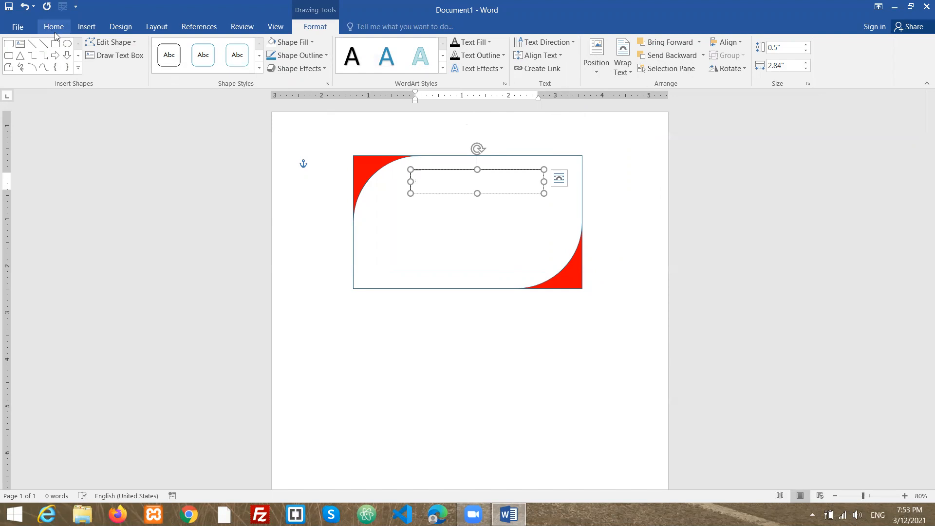
# - Center the text box's paragraph horizontally and enter the heading M-Tech
pyautogui.click(55, 33)
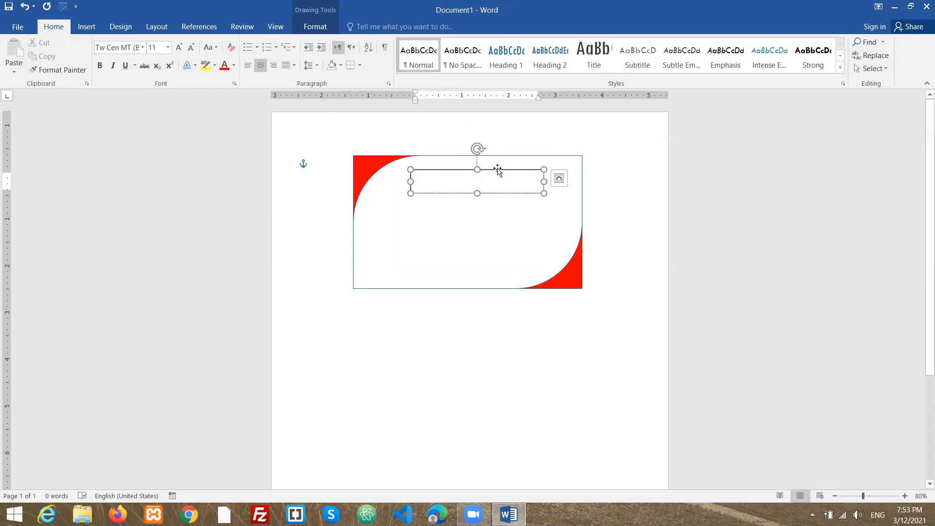
pyautogui.write('M')
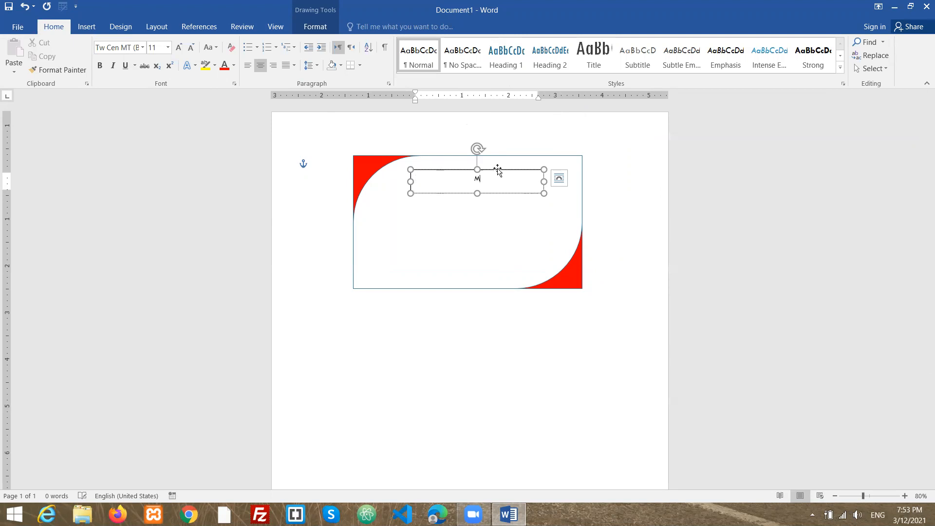
pyautogui.write('-Tech')
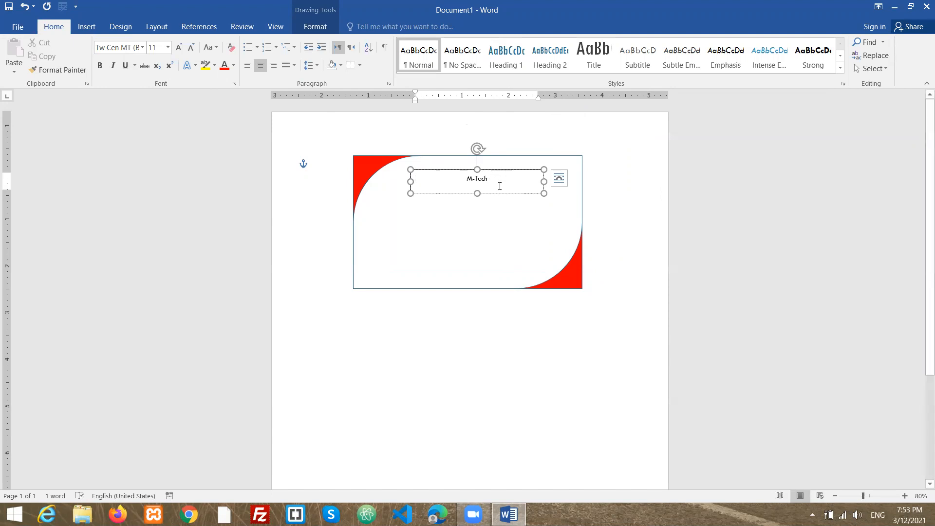
# - Enlarge the M-Tech heading to font size 18
pyautogui.moveTo(497, 185); pyautogui.dragTo(457, 182)
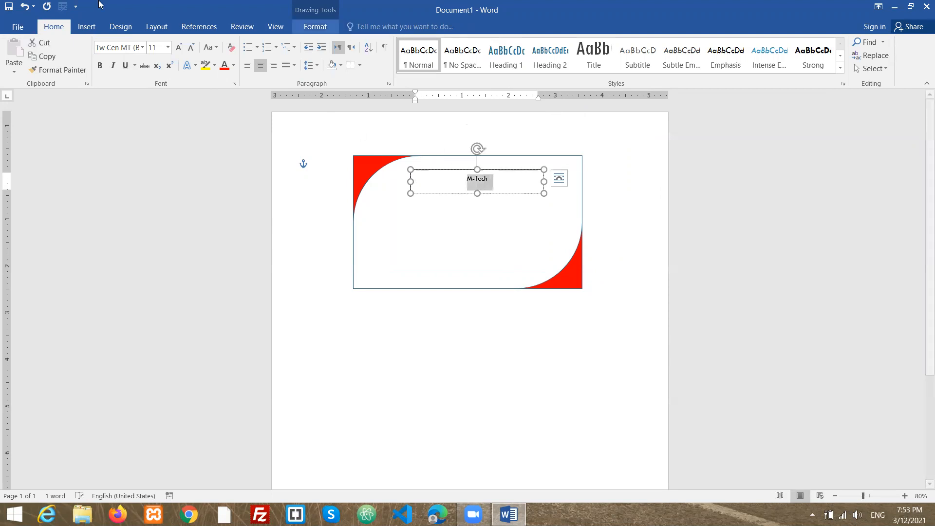
pyautogui.click(179, 48)
pyautogui.click(179, 47)
pyautogui.click(178, 48)
pyautogui.click(178, 47)
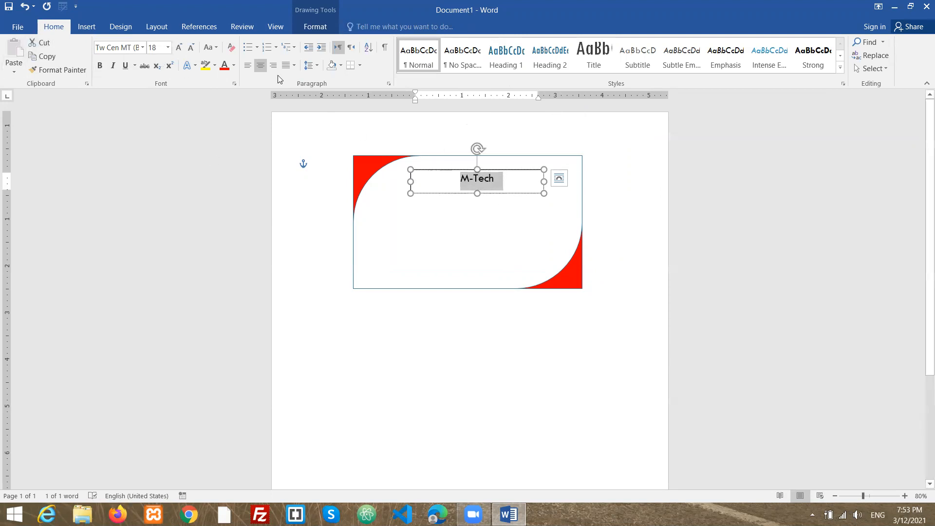
# - Preview various fonts on the M-Tech heading and apply Iskoola Pota
pyautogui.click(142, 47)
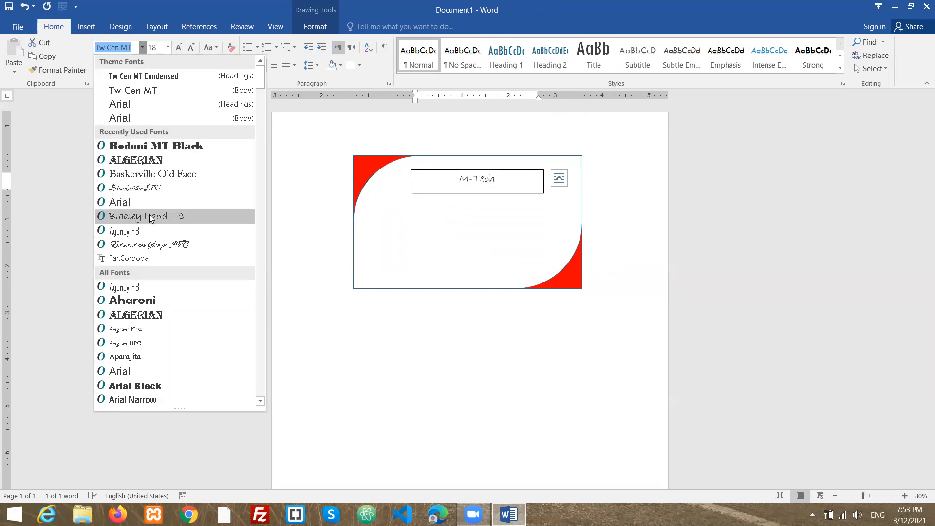
pyautogui.press('Down')
pyautogui.press('Down')
pyautogui.press('Down')
pyautogui.press('Down')
pyautogui.press('Down')
pyautogui.press('Down')
pyautogui.press('Down')
pyautogui.press('Up')
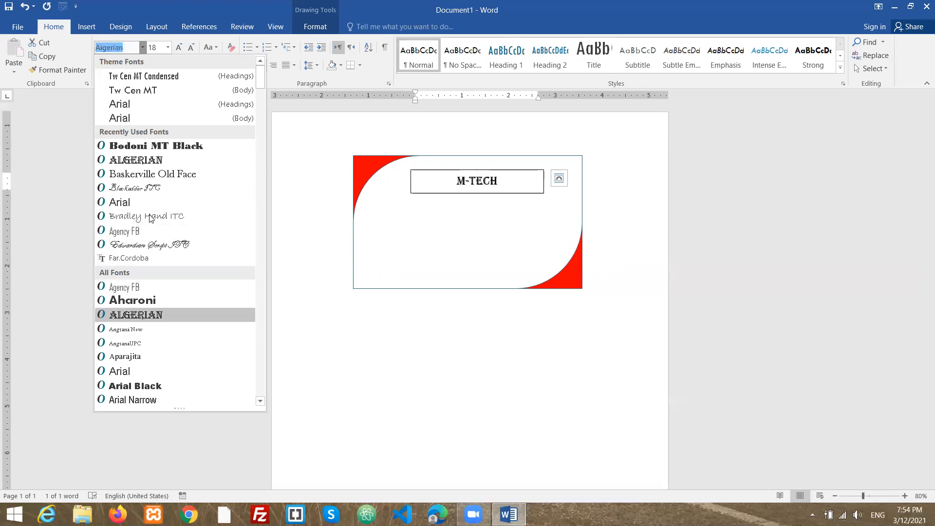
pyautogui.press('Down')
pyautogui.press('Down')
pyautogui.press('Down')
pyautogui.press('Down')
pyautogui.press('Down')
pyautogui.press('Down')
pyautogui.press('Down')
pyautogui.press('Down')
pyautogui.press('Down')
pyautogui.press('Down')
pyautogui.press('Down')
pyautogui.press('Down')
pyautogui.press('Down')
pyautogui.press('Down')
pyautogui.press('Down')
pyautogui.press('Down')
pyautogui.press('Down')
pyautogui.press('Down')
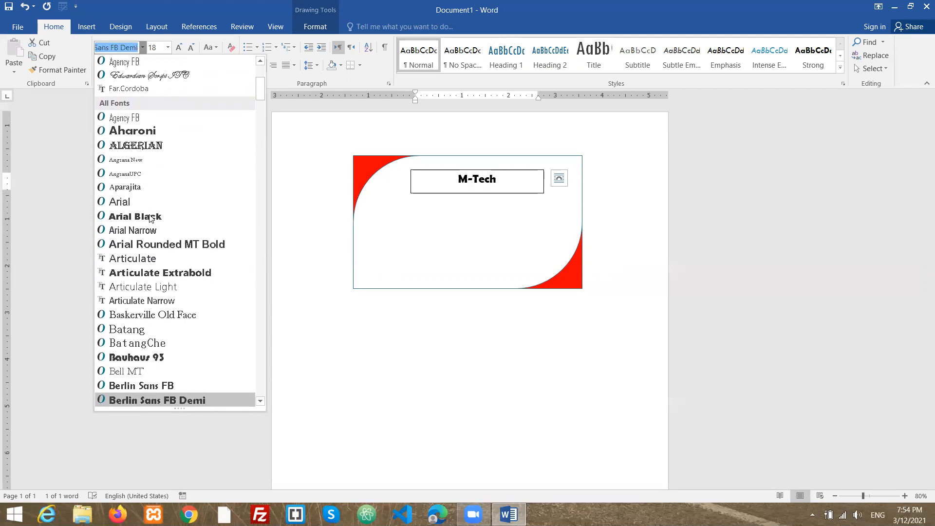
pyautogui.press('Down')
pyautogui.press('Down')
pyautogui.press('Down')
pyautogui.press('Down')
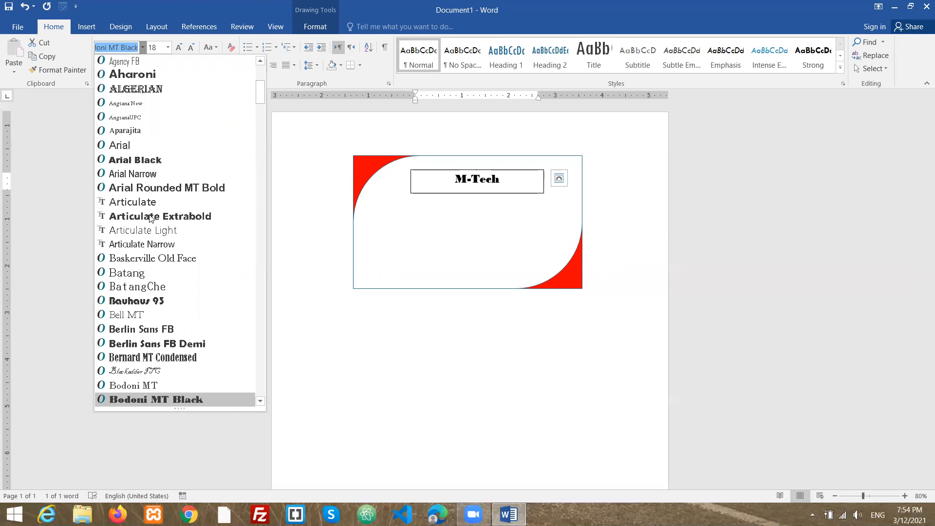
pyautogui.press('Down')
pyautogui.press('Down')
pyautogui.press('Down')
pyautogui.press('Down')
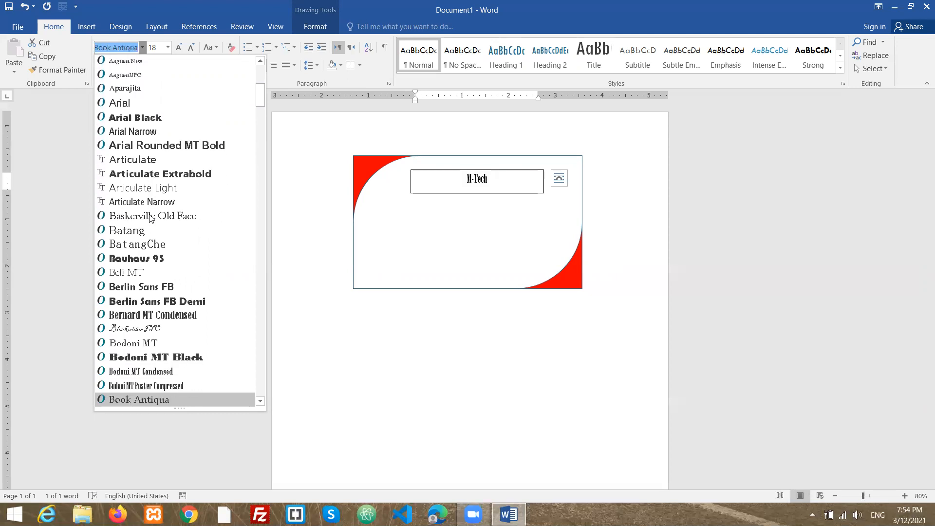
pyautogui.press('Down')
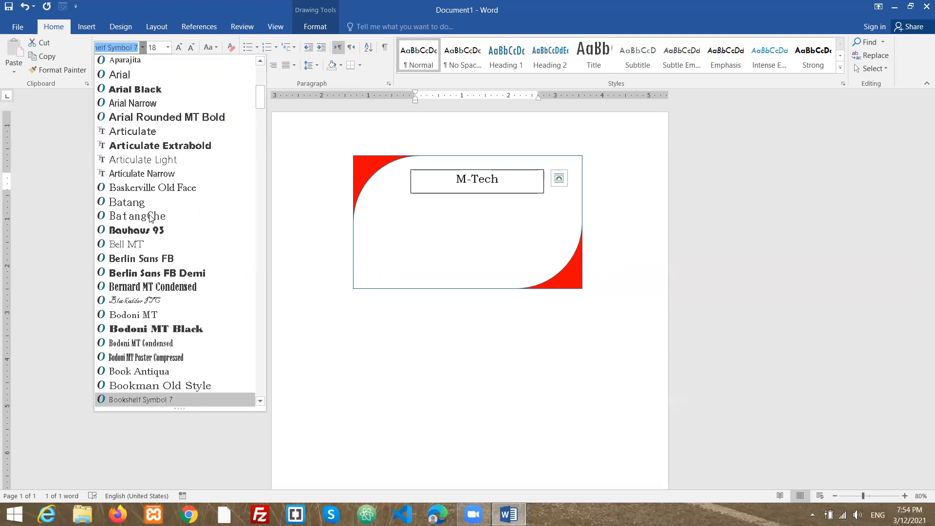
pyautogui.press('Down')
pyautogui.press('Down')
pyautogui.press('Down')
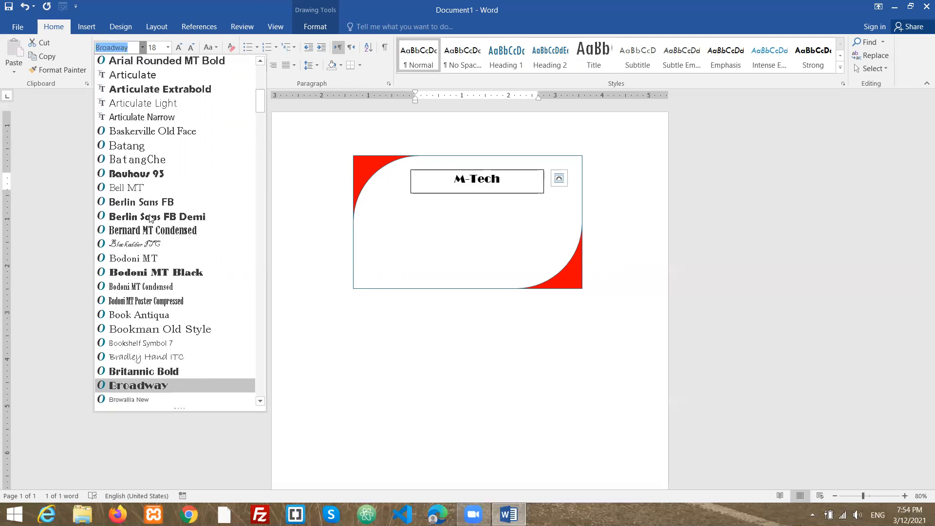
pyautogui.press('Down')
pyautogui.press('Down')
pyautogui.press('Down')
pyautogui.press('Down')
pyautogui.press('Down')
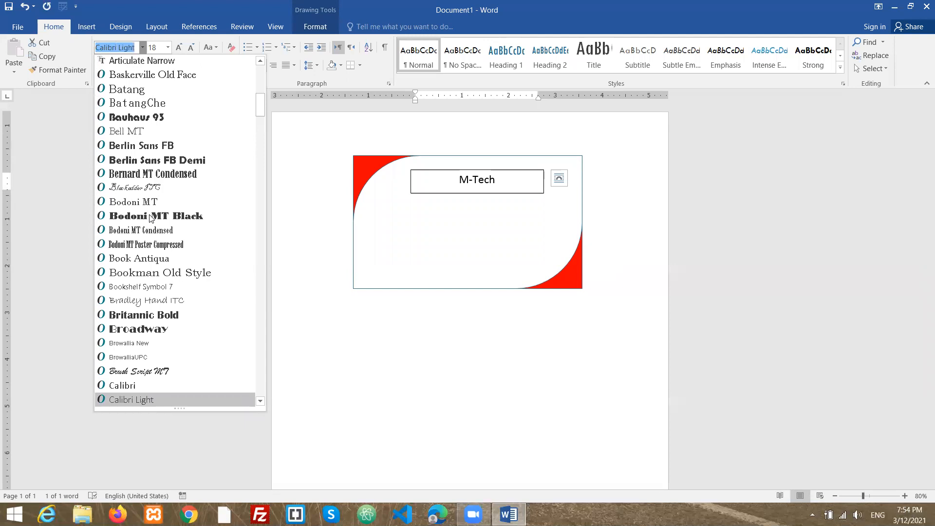
pyautogui.press('Down')
pyautogui.press('Down')
pyautogui.press('Down')
pyautogui.press('Down')
pyautogui.press('Down')
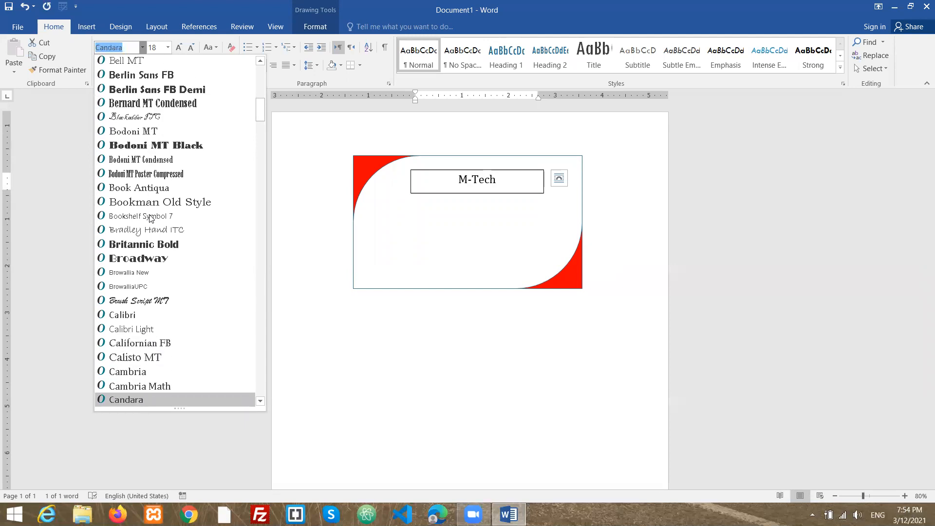
pyautogui.press('Down')
pyautogui.scroll(-6, 174, 350)
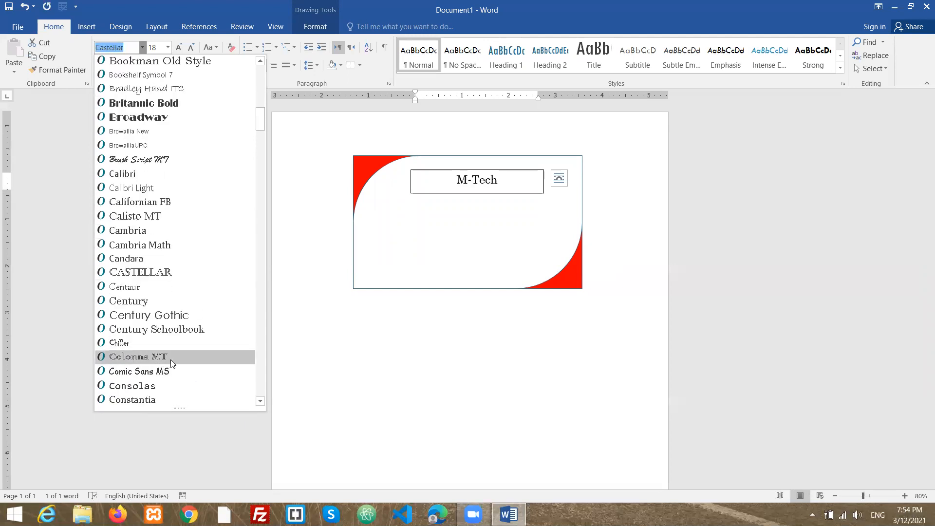
pyautogui.scroll(-1, 174, 351)
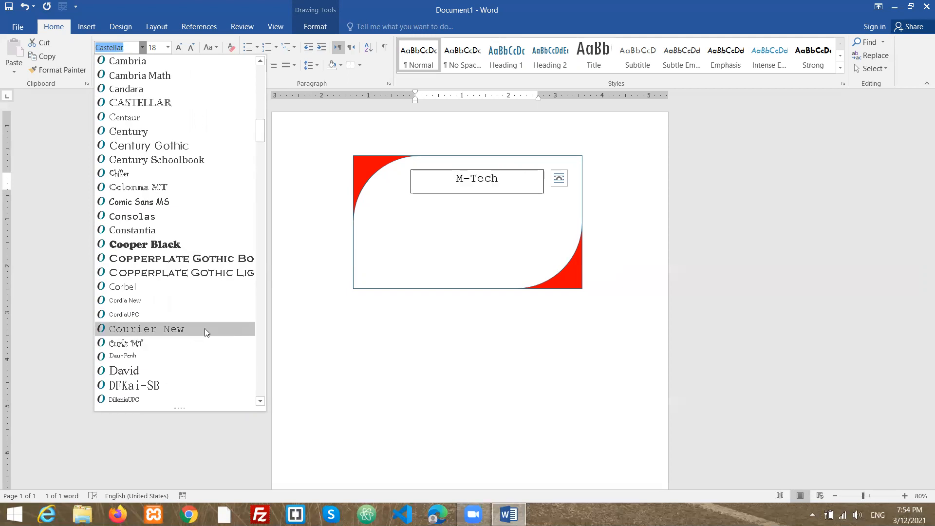
pyautogui.scroll(-1, 205, 328)
pyautogui.scroll(-1, 200, 327)
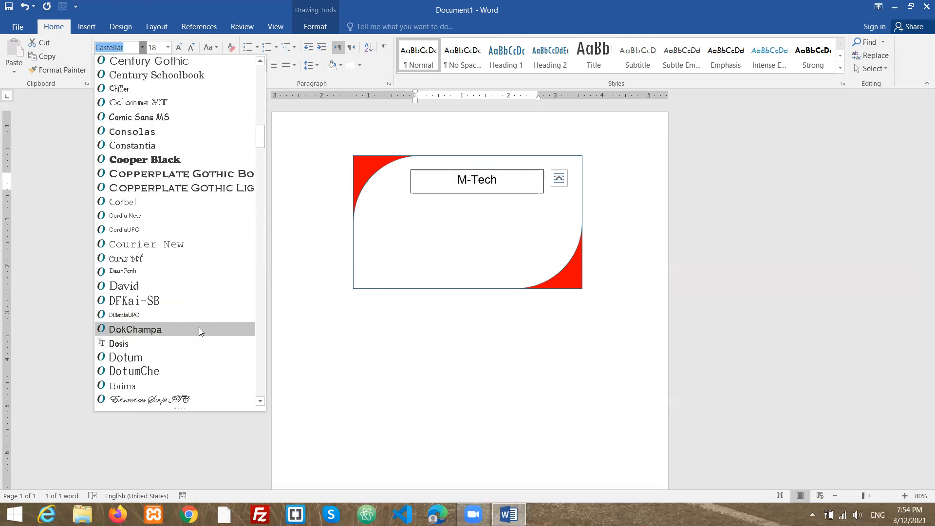
pyautogui.scroll(-3, 153, 340)
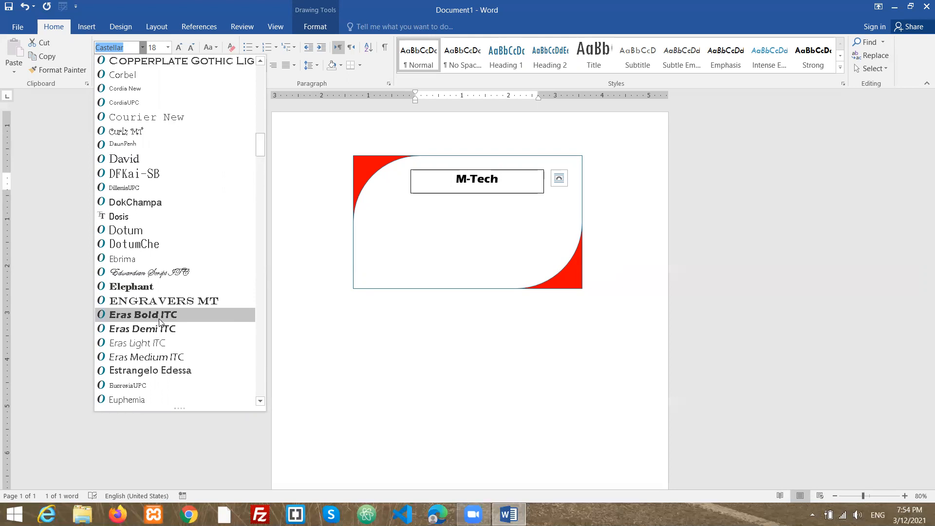
pyautogui.scroll(-7, 159, 321)
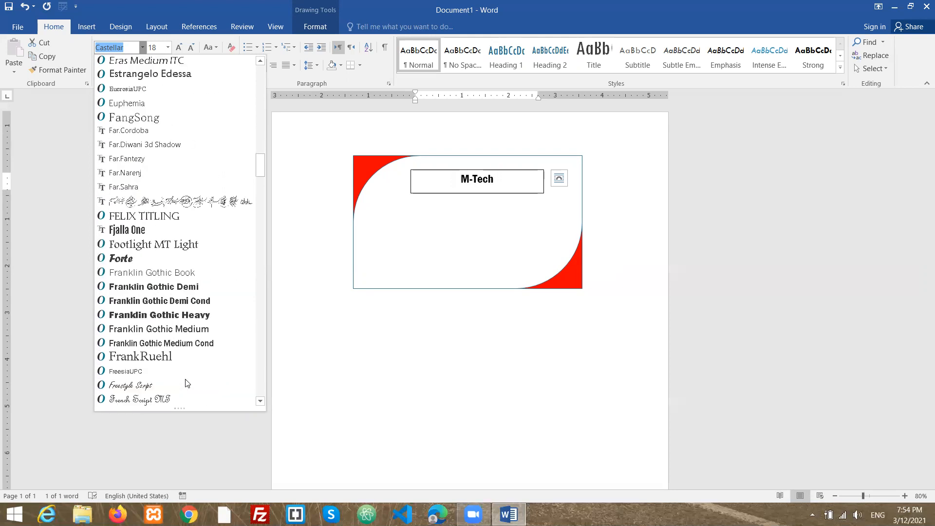
pyautogui.scroll(-3, 186, 380)
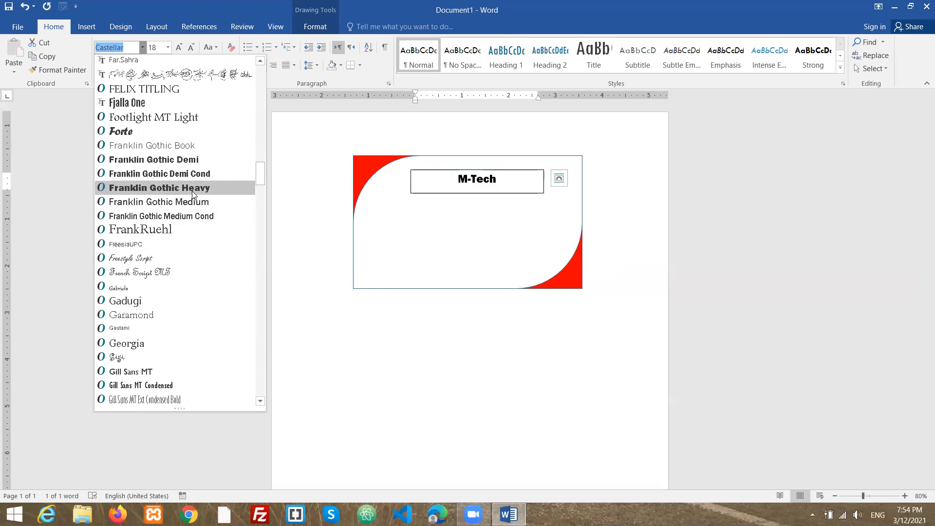
pyautogui.scroll(-6, 195, 183)
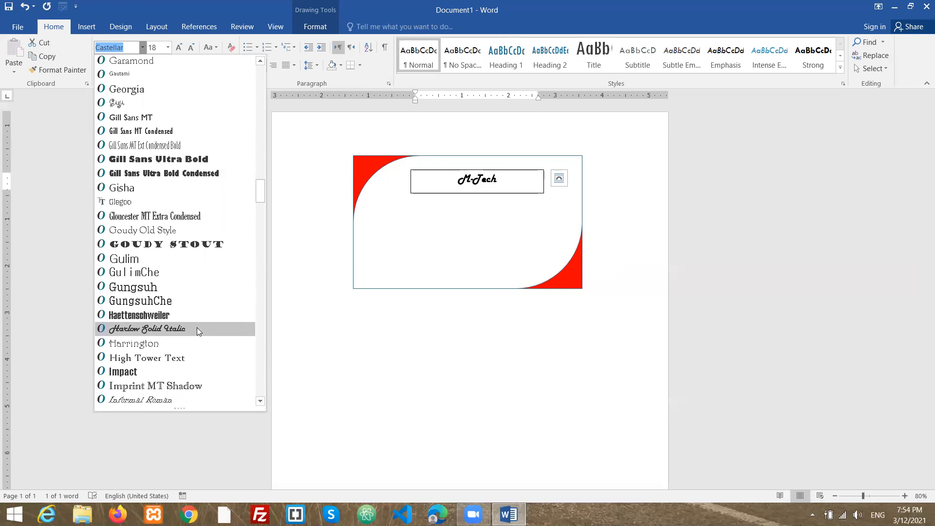
pyautogui.scroll(-2, 196, 366)
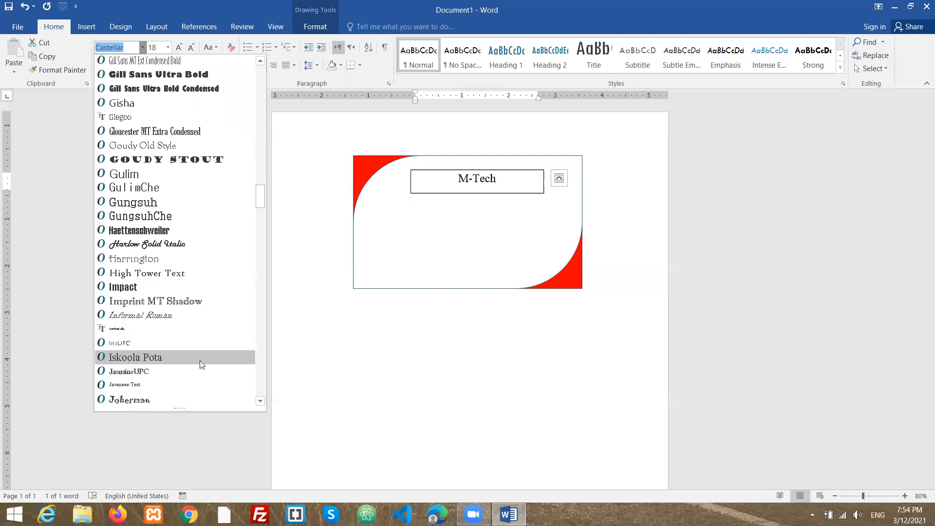
pyautogui.click(200, 360)
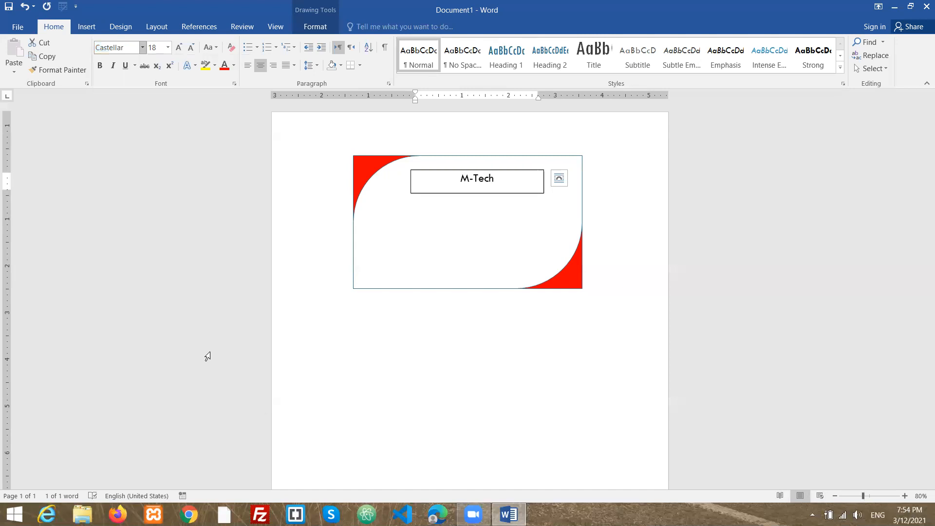
# - Remove the outline from the M-Tech heading's text box
pyautogui.click(325, 28)
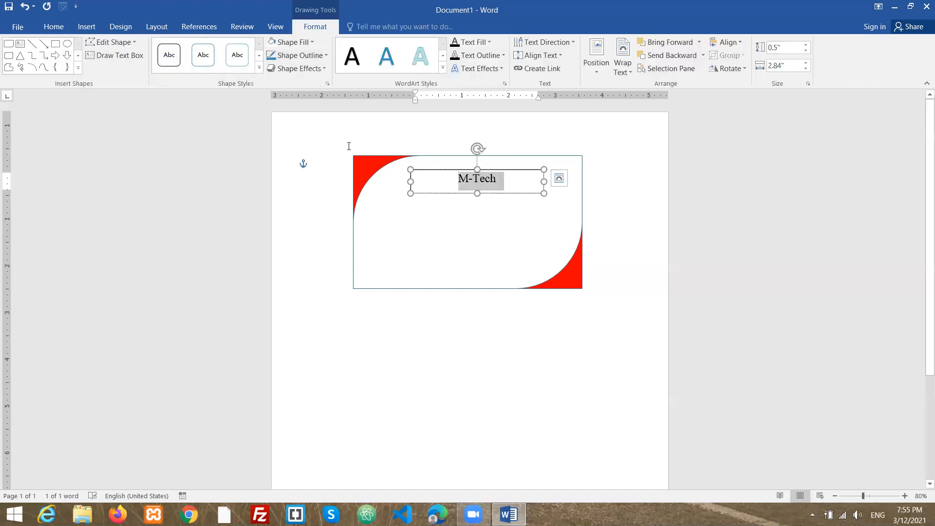
pyautogui.click(295, 55)
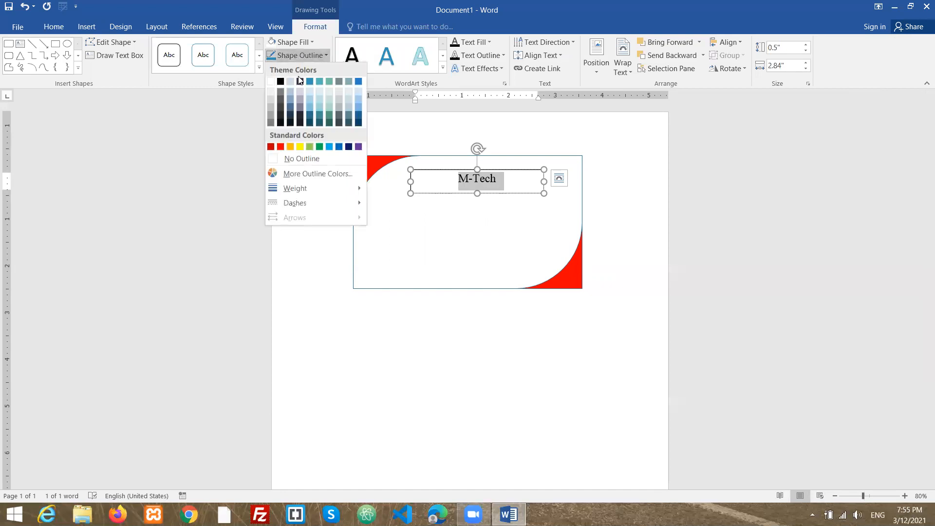
pyautogui.click(303, 159)
# - Enlarge the M-Tech heading text to font size 22 and make it bold
pyautogui.click(477, 180)
pyautogui.moveTo(499, 181); pyautogui.dragTo(388, 177)
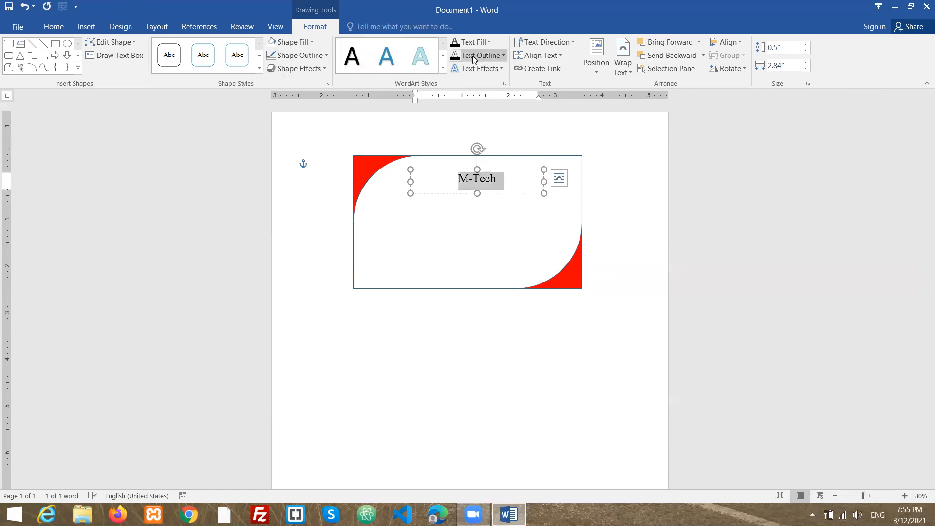
pyautogui.click(53, 27)
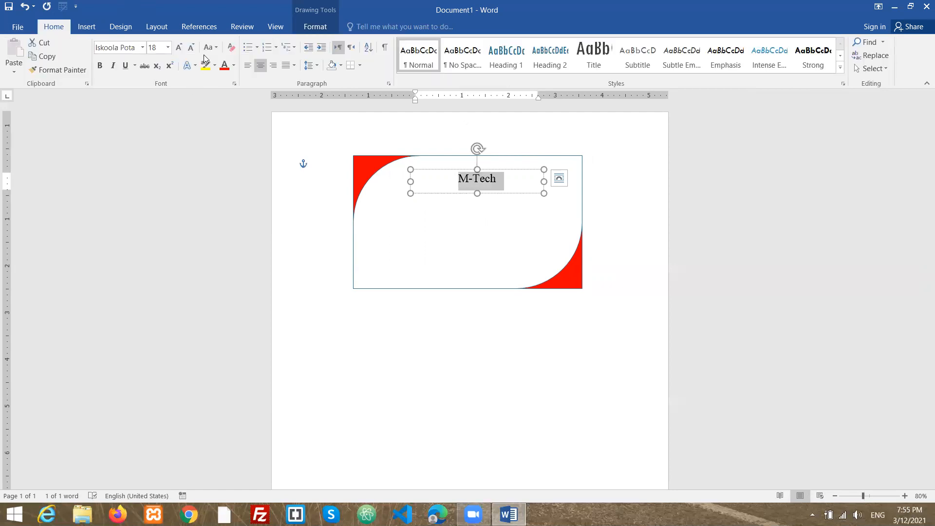
pyautogui.click(179, 48)
pyautogui.click(179, 47)
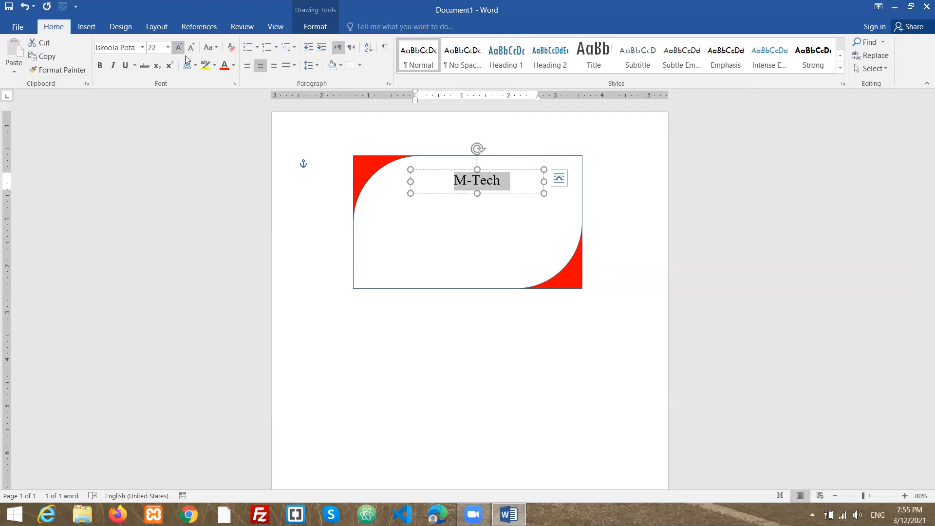
pyautogui.click(100, 65)
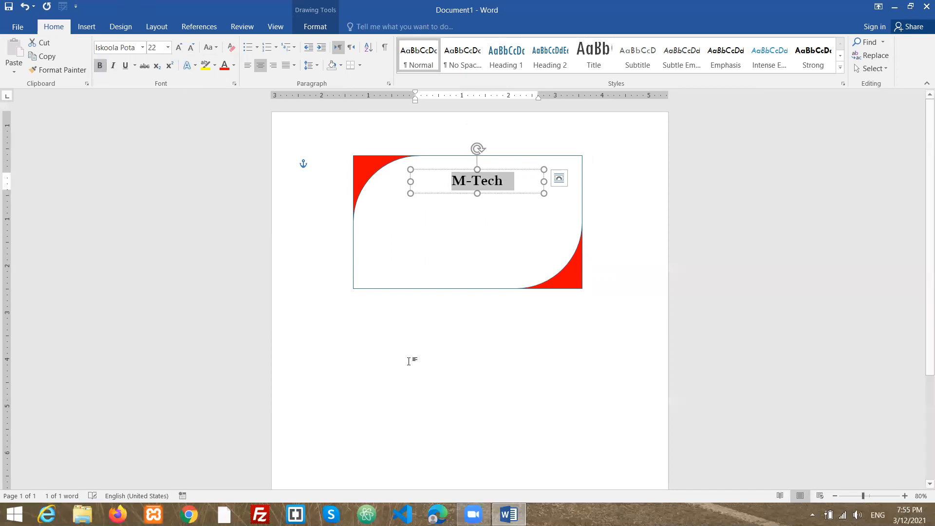
# - Draw a second text box about 1.34" high and 2.84" wide in the lower left part of the card
pyautogui.click(436, 243)
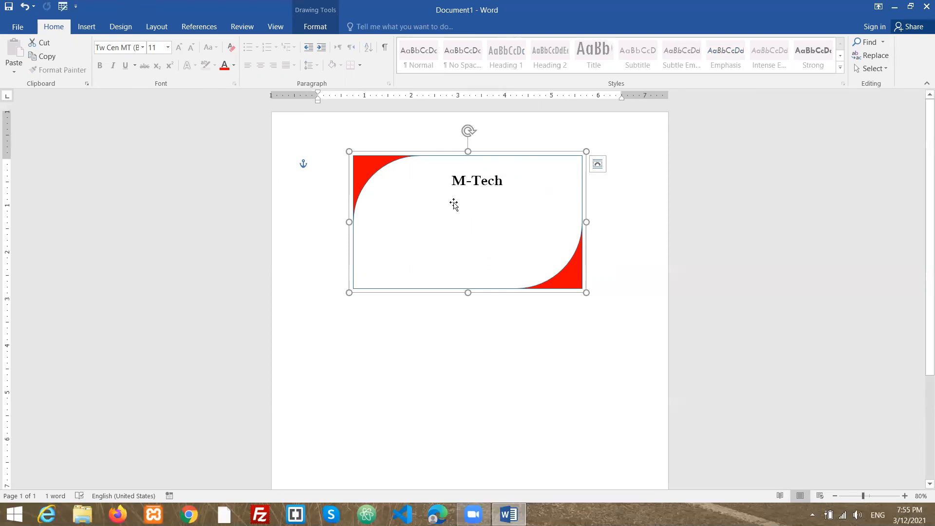
pyautogui.click(84, 27)
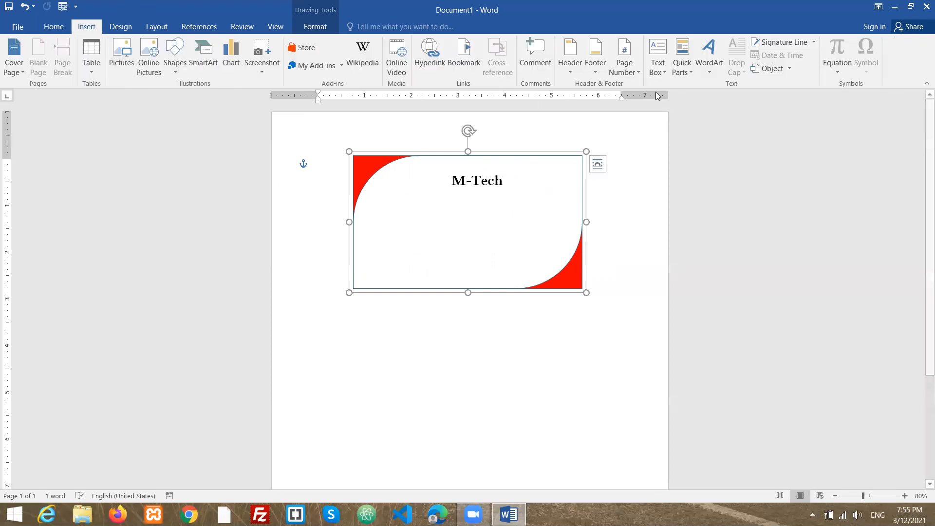
pyautogui.click(657, 63)
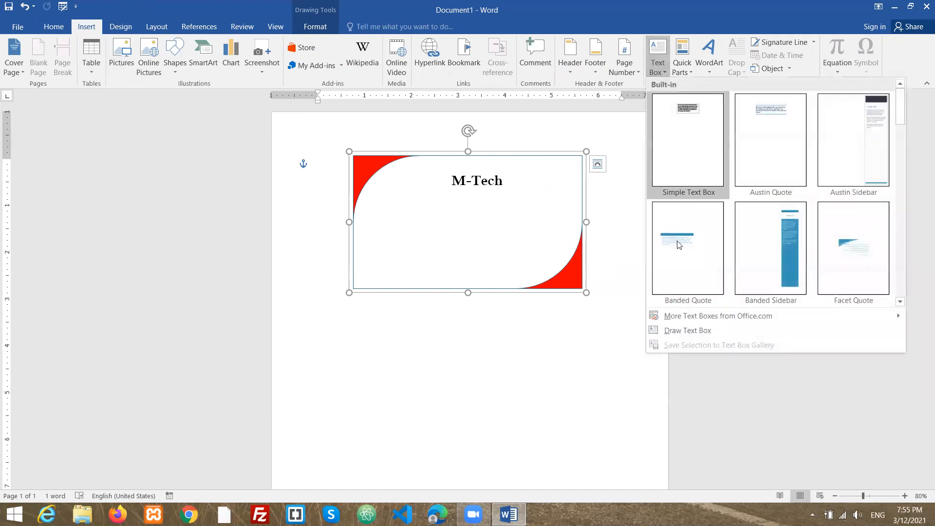
pyautogui.click(689, 331)
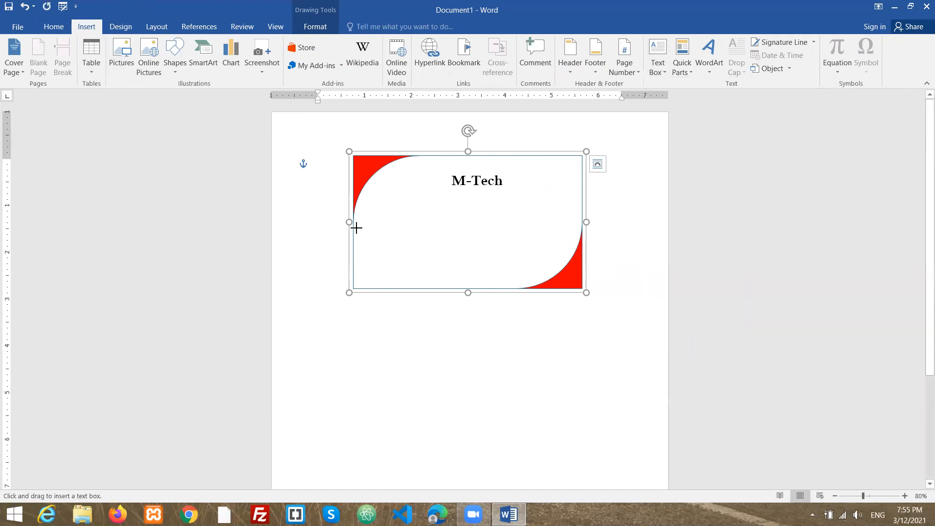
pyautogui.moveTo(359, 220)
pyautogui.mouseDown()
pyautogui.moveTo(433, 268)
pyautogui.moveTo(491, 274)
pyautogui.moveTo(493, 283)
pyautogui.mouseUp()
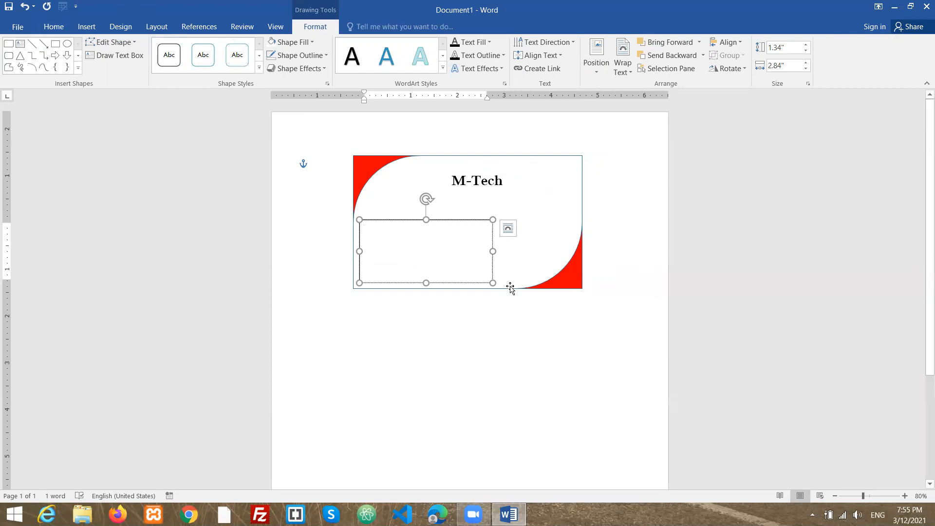
pyautogui.rightClick(367, 225)
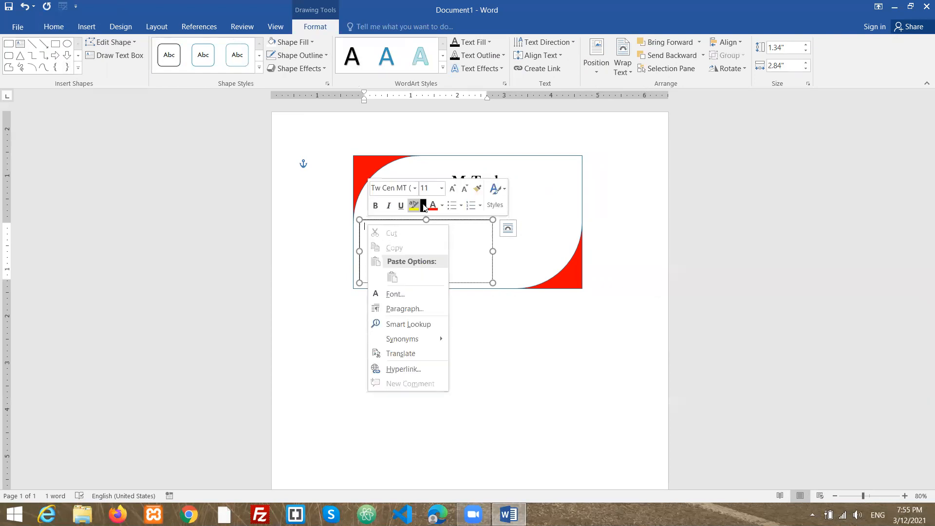
pyautogui.click(449, 193)
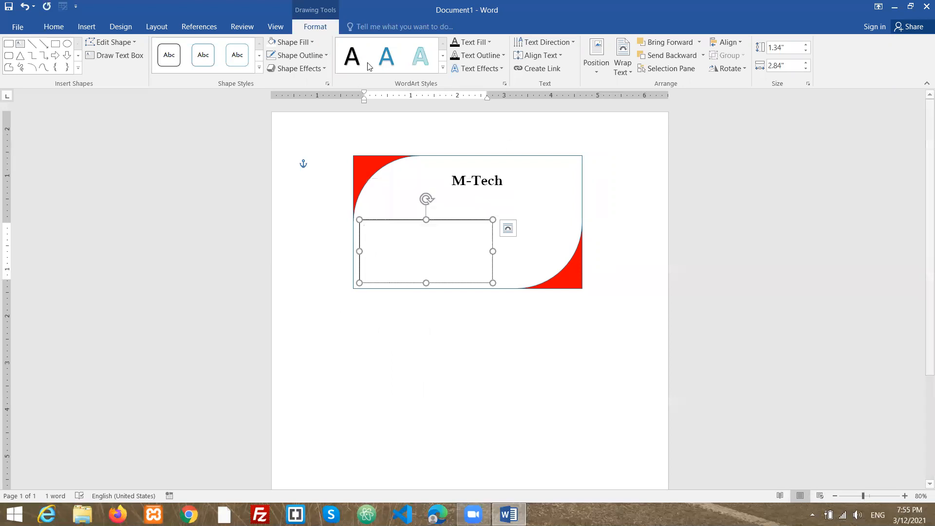
# - Open the full symbol picker for the second text box and set its font to Plantagenet Cherokee
pyautogui.click(86, 26)
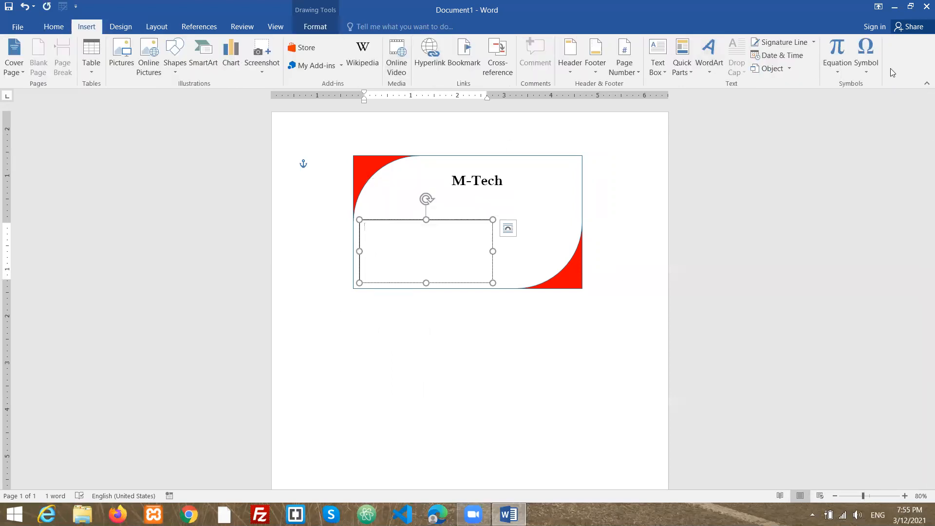
pyautogui.click(867, 64)
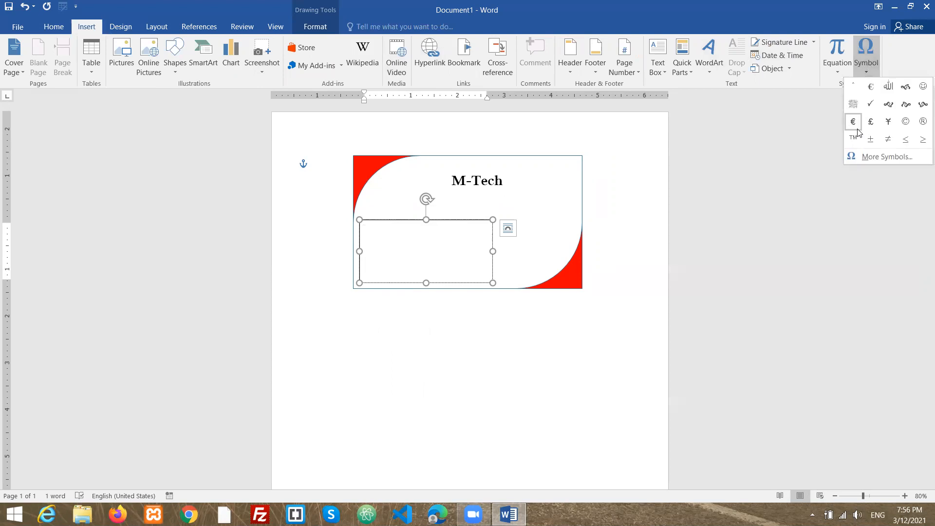
pyautogui.click(874, 154)
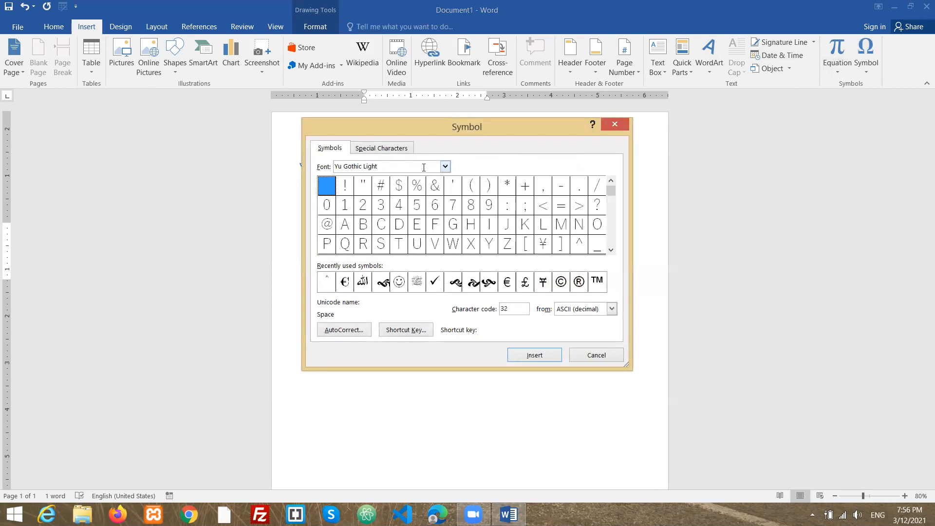
pyautogui.moveTo(420, 166); pyautogui.dragTo(318, 174)
pyautogui.write('one')
pyautogui.press('Return')
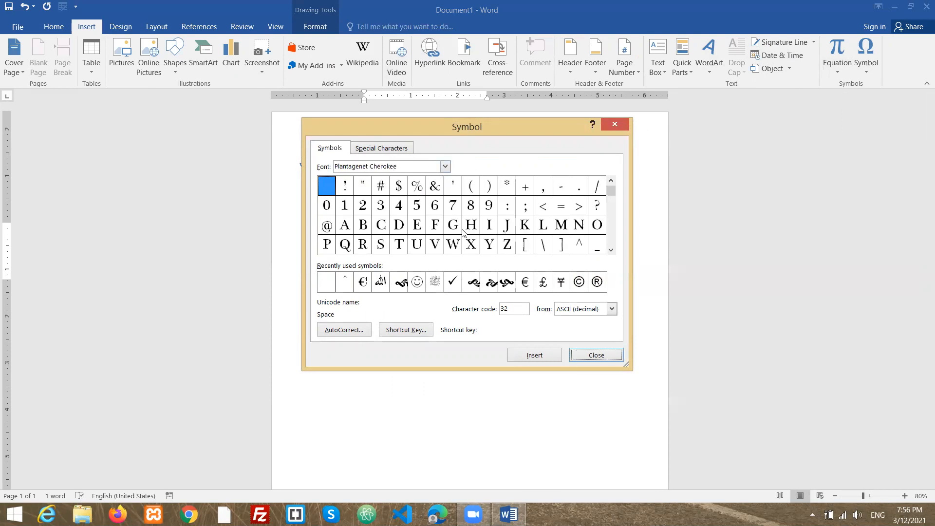
# - Insert a yen sign from the Plantagenet Cherokee symbols into the second text box and close the symbol picker
pyautogui.click(612, 204)
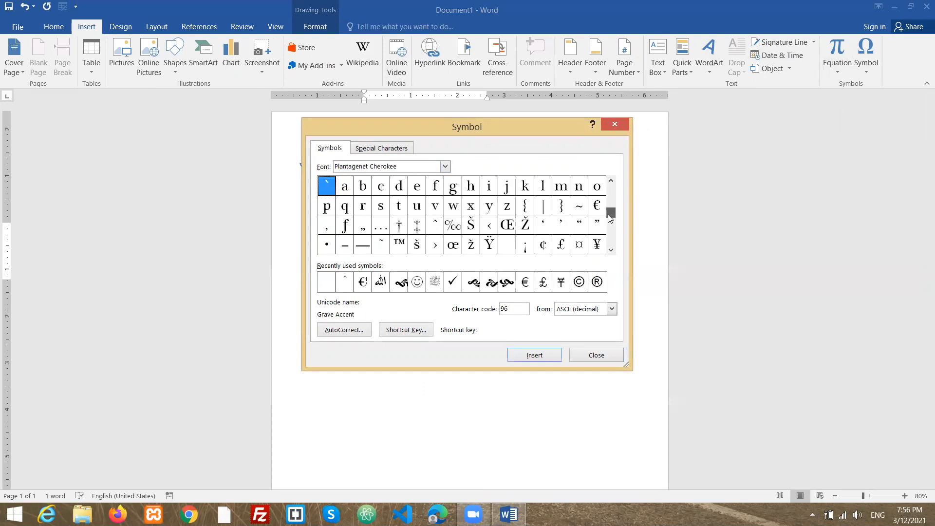
pyautogui.moveTo(608, 210); pyautogui.dragTo(612, 246)
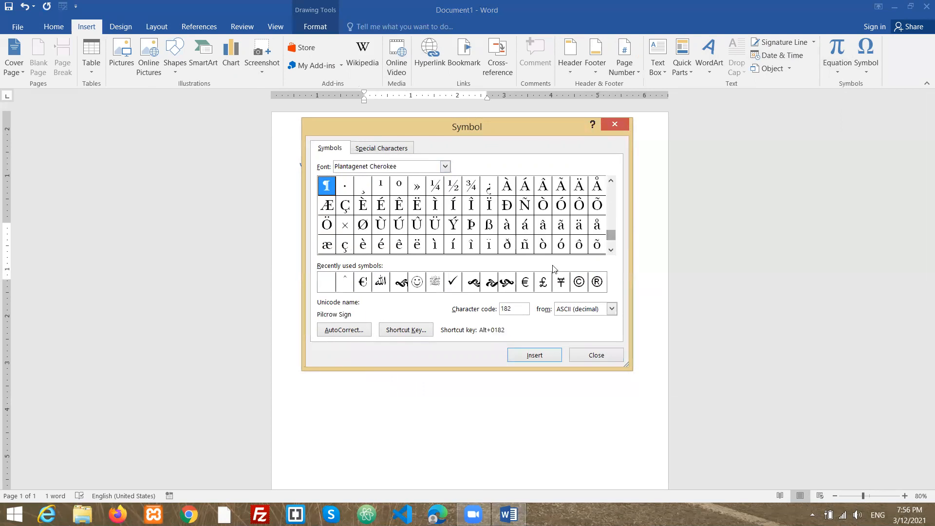
pyautogui.click(610, 182)
pyautogui.click(610, 183)
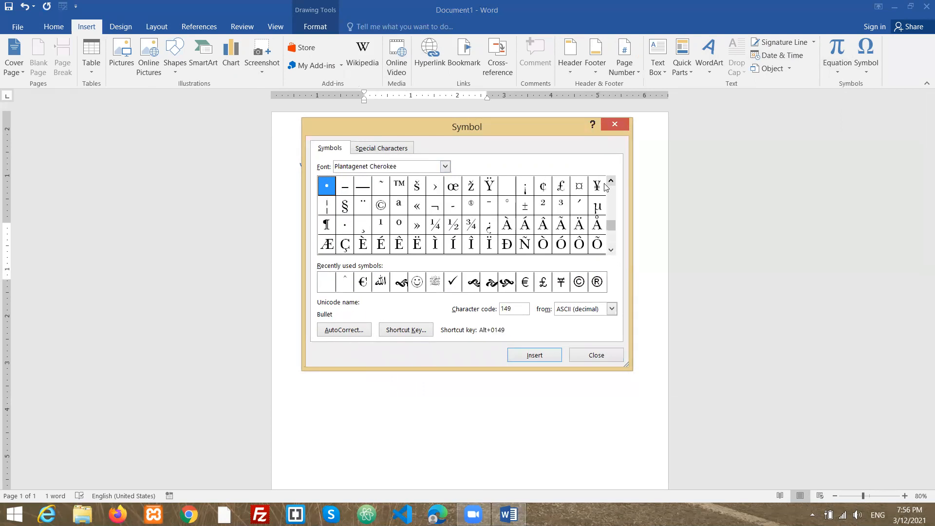
pyautogui.doubleClick(596, 185)
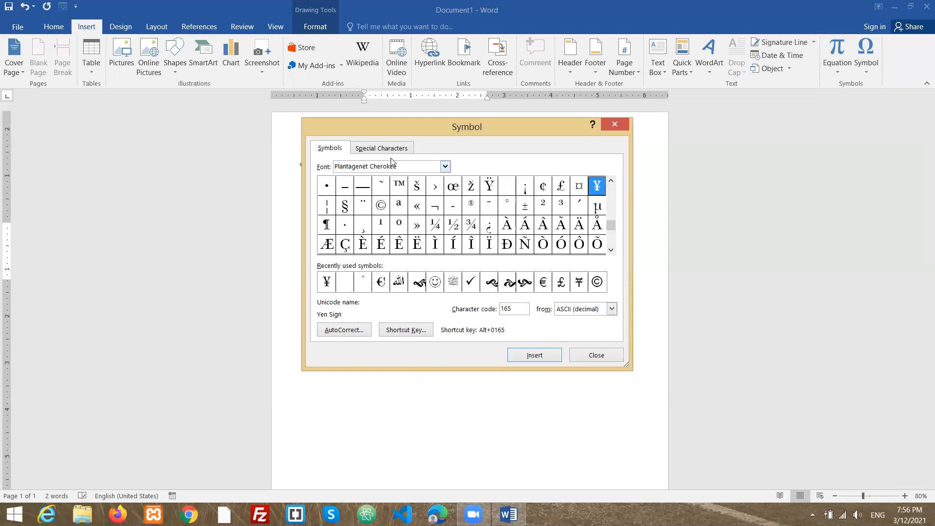
pyautogui.click(445, 167)
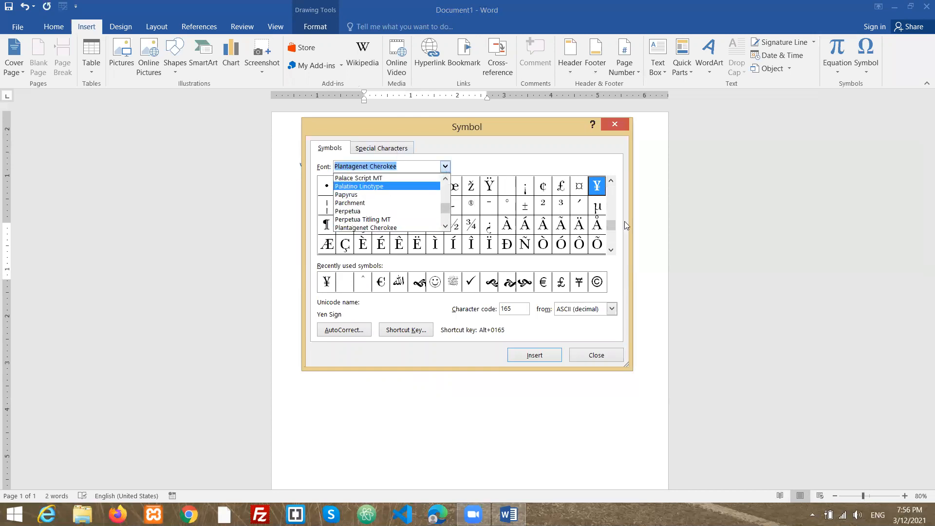
pyautogui.click(613, 122)
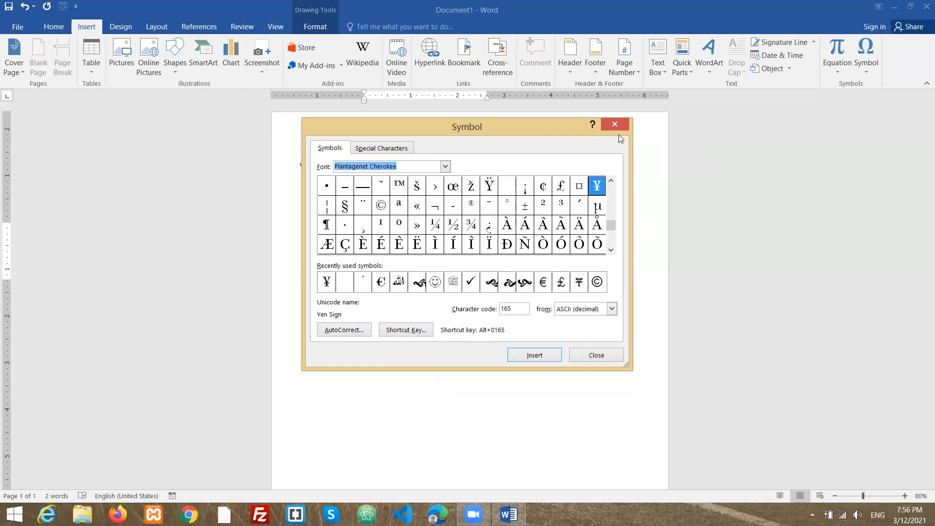
pyautogui.click(615, 124)
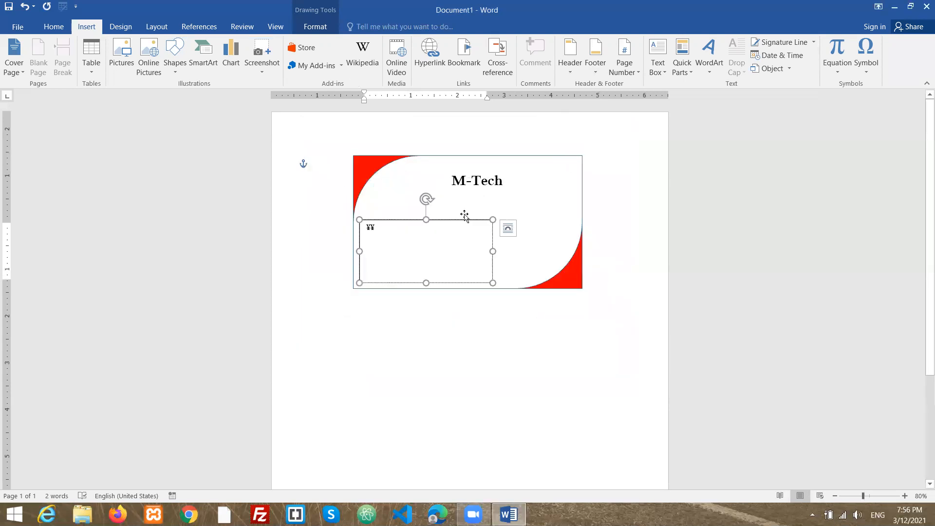
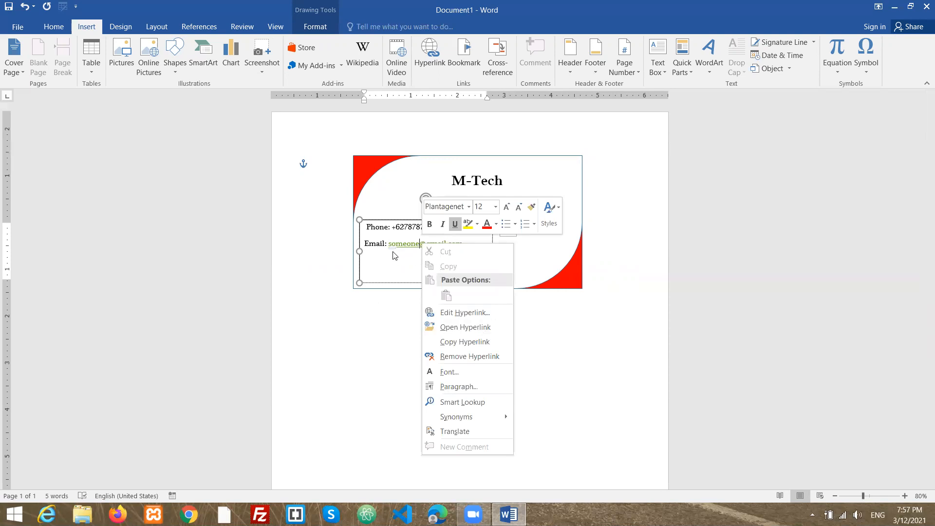
# - Add the line "Facebook: M-Tech" below the email line in the card's contact text box
pyautogui.click(393, 255)
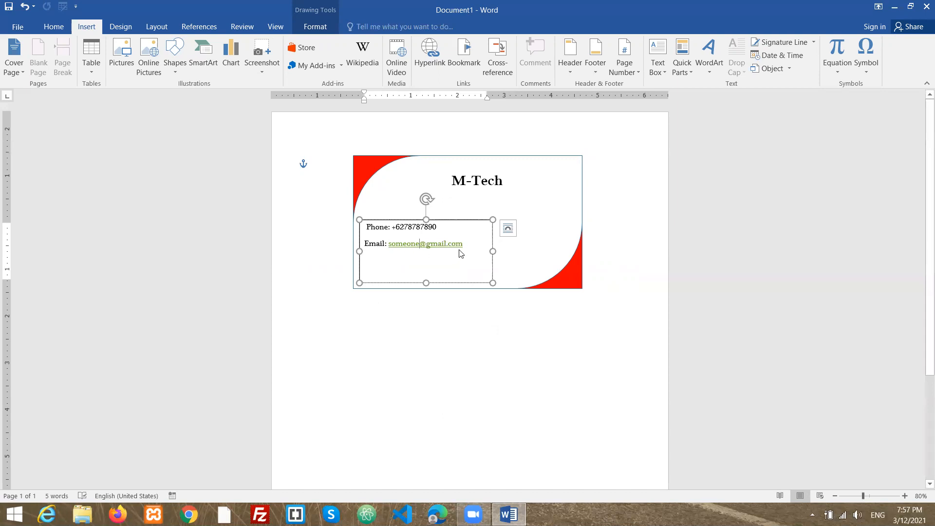
pyautogui.hotkey('ctrl', 'z')
pyautogui.write('F')
pyautogui.press('BackSpace')
pyautogui.press('BackSpace')
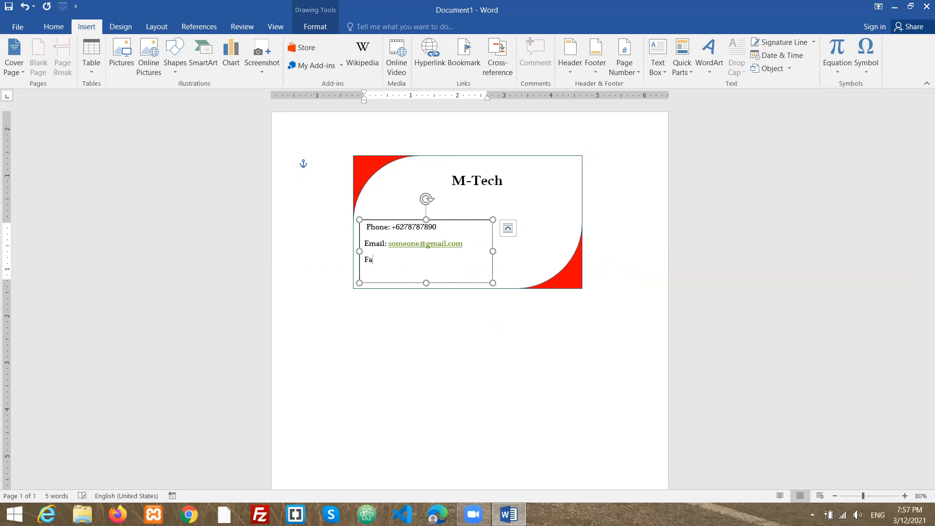
pyautogui.write('ook')
pyautogui.write(': M')
pyautogui.write('-Tea')
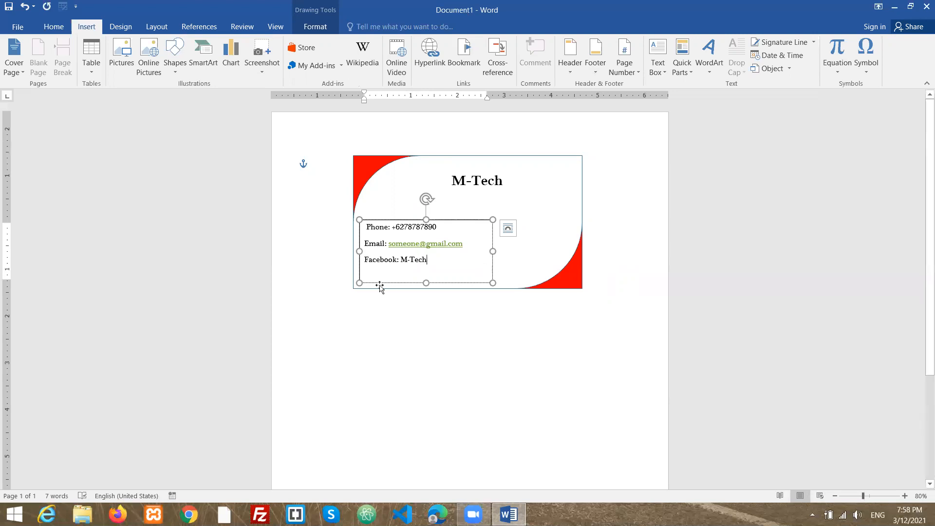
# - Add an Address line with the city and country below the Facebook line in the contact text box
pyautogui.press('Return')
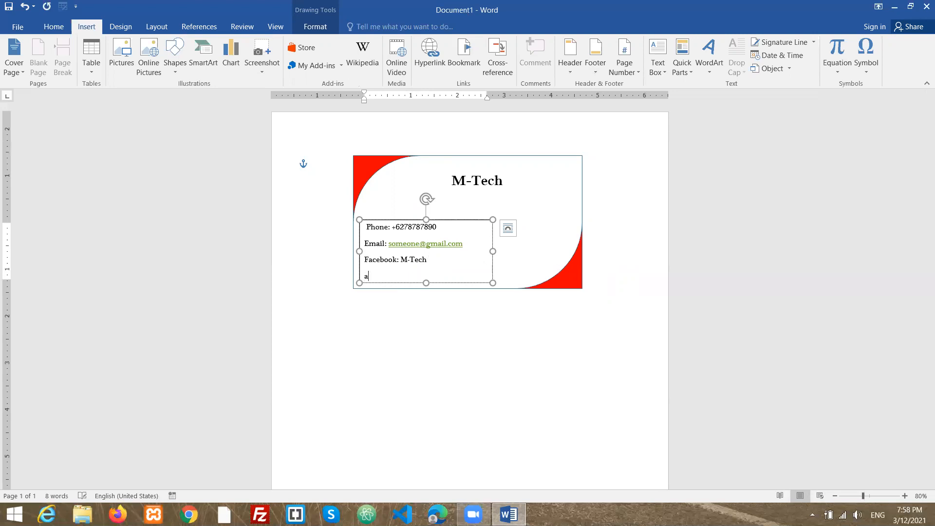
pyautogui.write('Address: Jakarta')
pyautogui.write(', Indonesia')
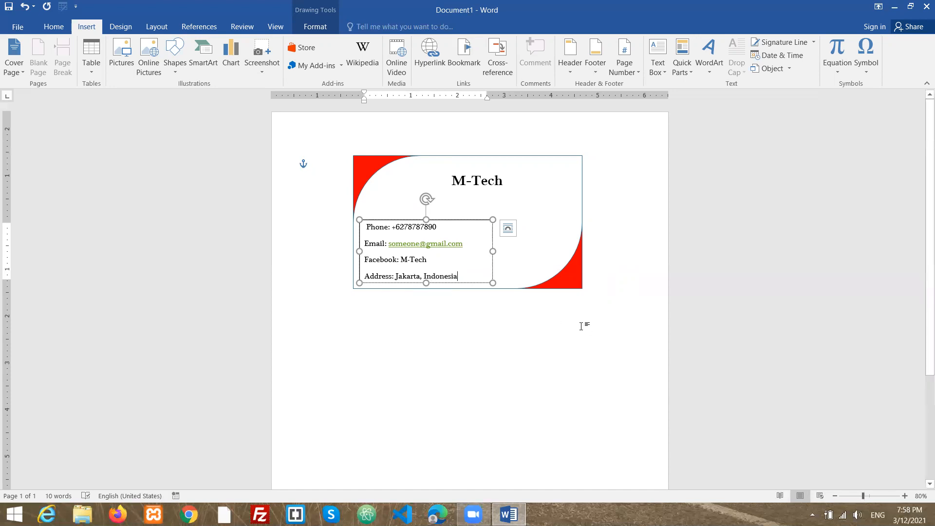
pyautogui.click(507, 313)
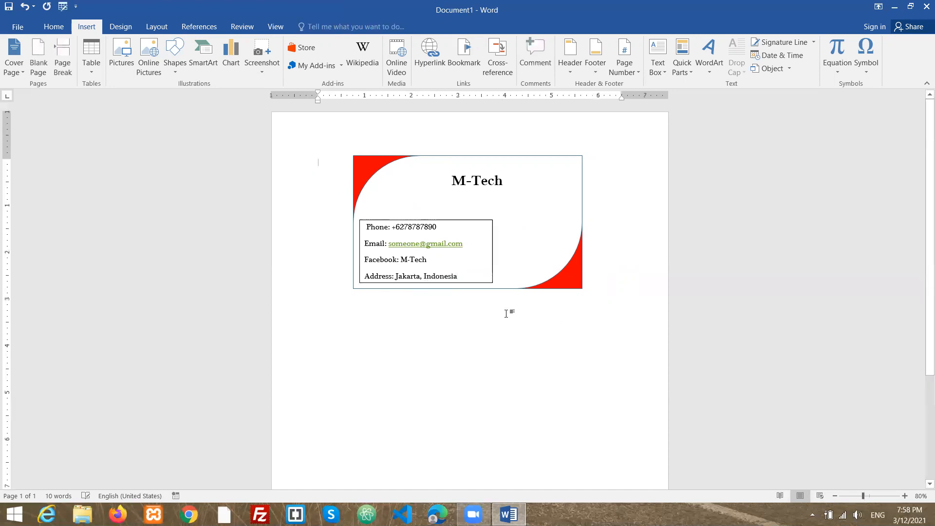
# - Remove the outline from the contact details text box
pyautogui.click(476, 220)
pyautogui.click(314, 27)
pyautogui.click(303, 55)
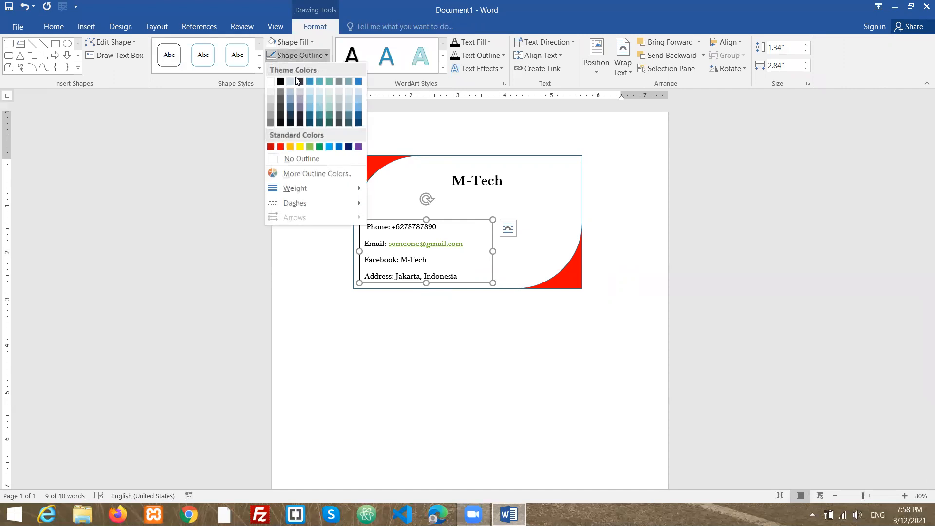
pyautogui.click(299, 159)
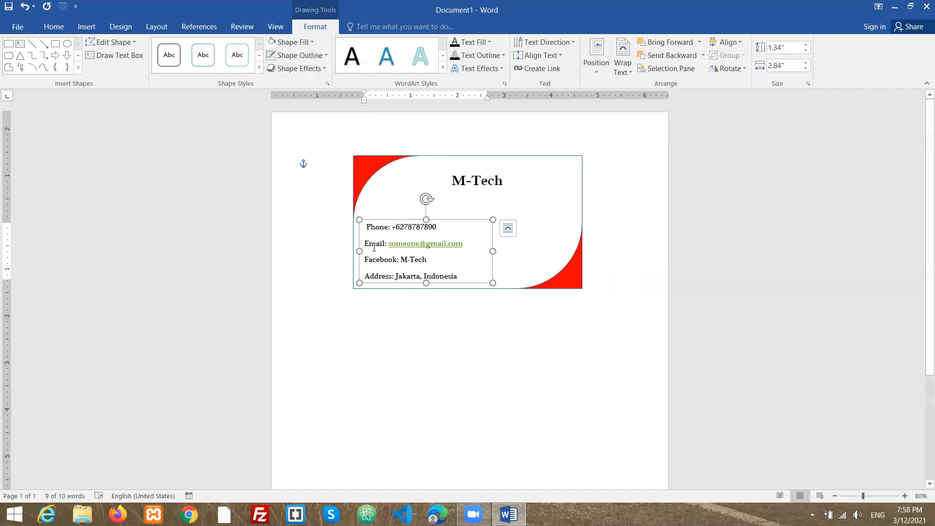
pyautogui.click(482, 316)
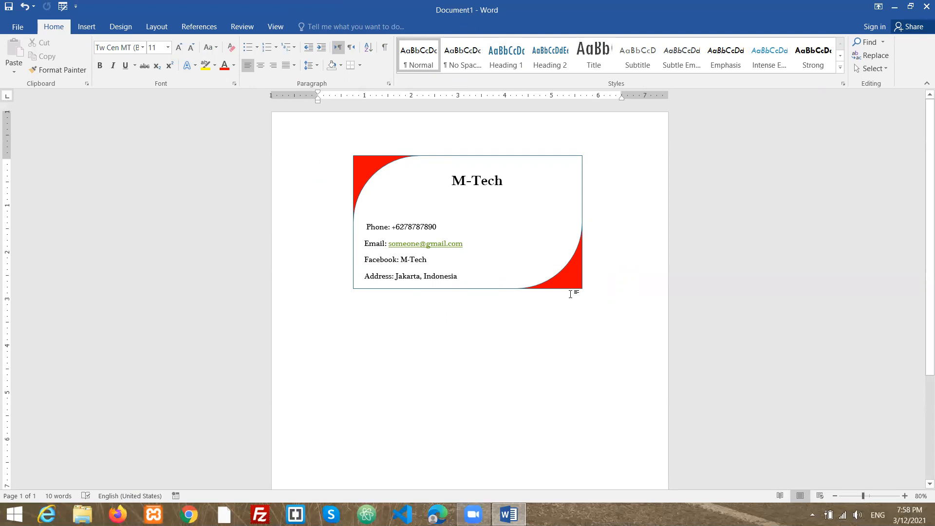
# - Duplicate the grouped red and white card background and place the copy below the first card with a gap between them
pyautogui.click(564, 278)
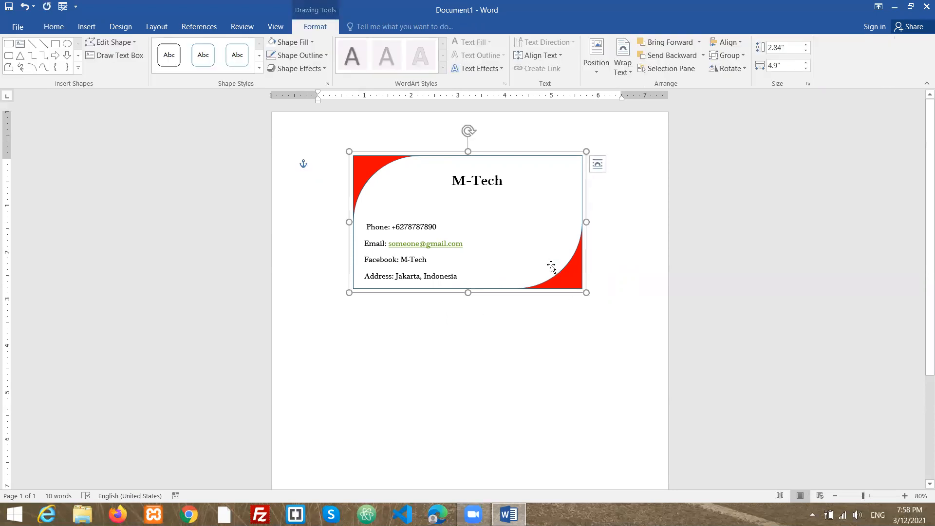
pyautogui.rightClick(551, 266)
pyautogui.click(560, 286)
pyautogui.hotkey('ctrl', 'v')
pyautogui.moveTo(521, 251); pyautogui.dragTo(505, 395)
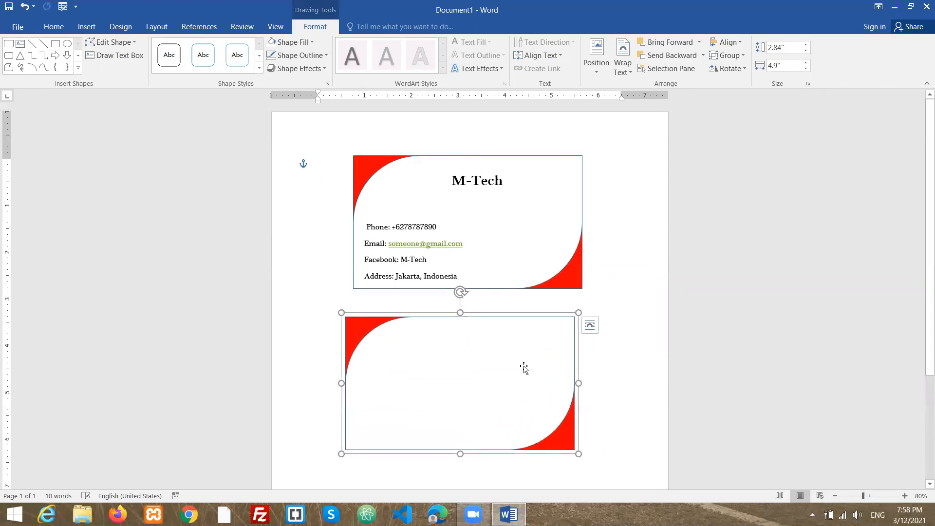
pyautogui.scroll(-3, 705, 263)
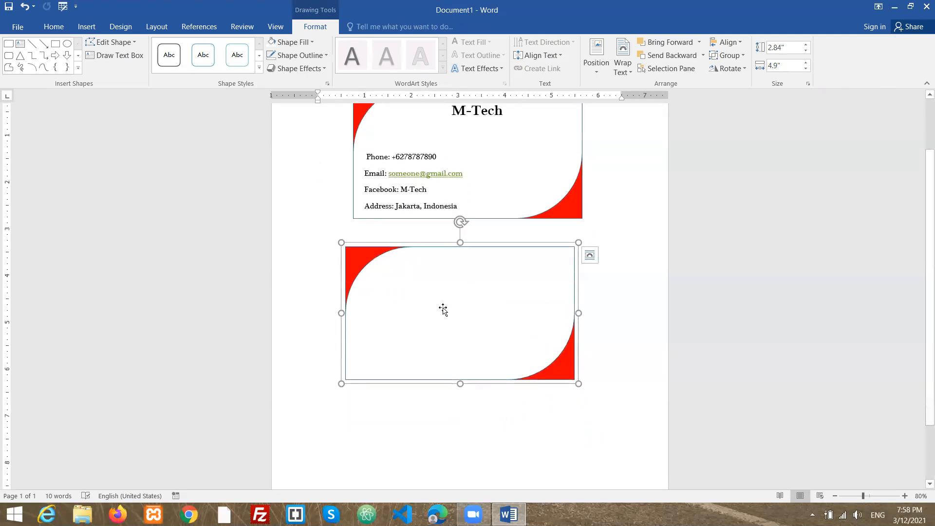
pyautogui.scroll(-1, 460, 306)
pyautogui.moveTo(486, 287); pyautogui.dragTo(484, 300)
pyautogui.scroll(3, 438, 201)
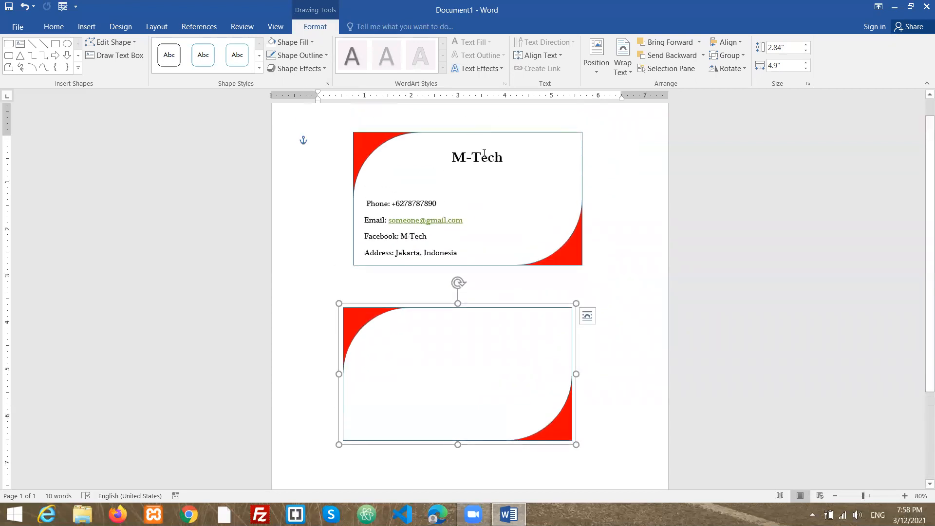
# - Copy the M-Tech heading text box and place the copy near the centre of the second card
pyautogui.click(484, 154)
pyautogui.rightClick(515, 148)
pyautogui.click(540, 170)
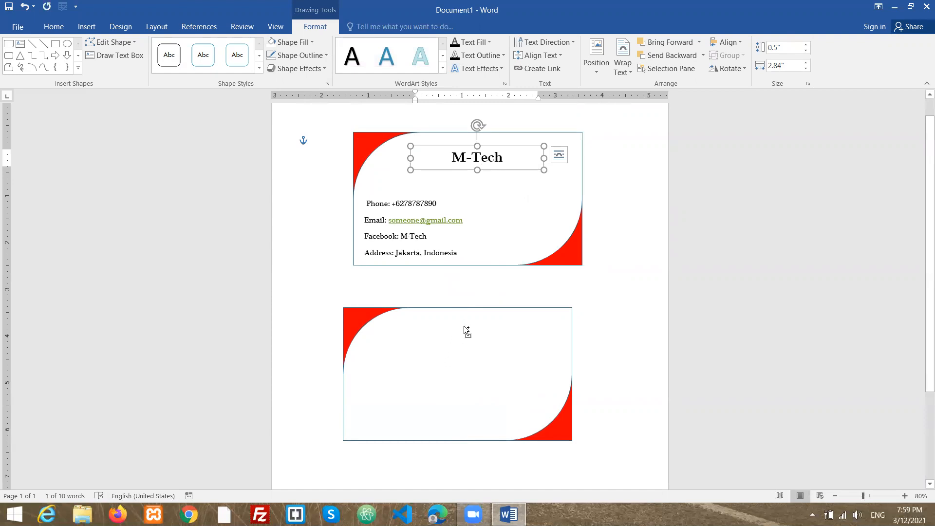
pyautogui.hotkey('ctrl', 'v')
pyautogui.moveTo(499, 308); pyautogui.dragTo(485, 353)
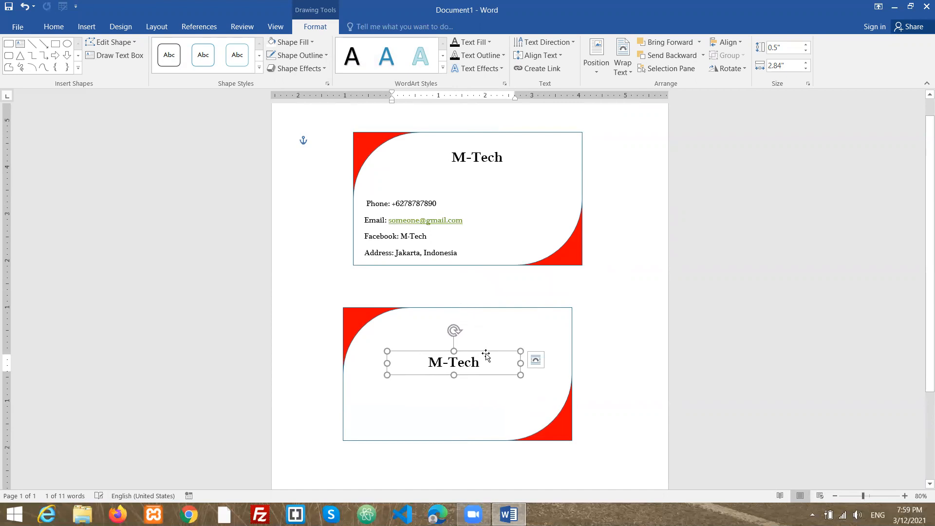
# - Draw a text box about 0.23" high and 3.59" wide below the M-Tech heading on the second card
pyautogui.click(468, 416)
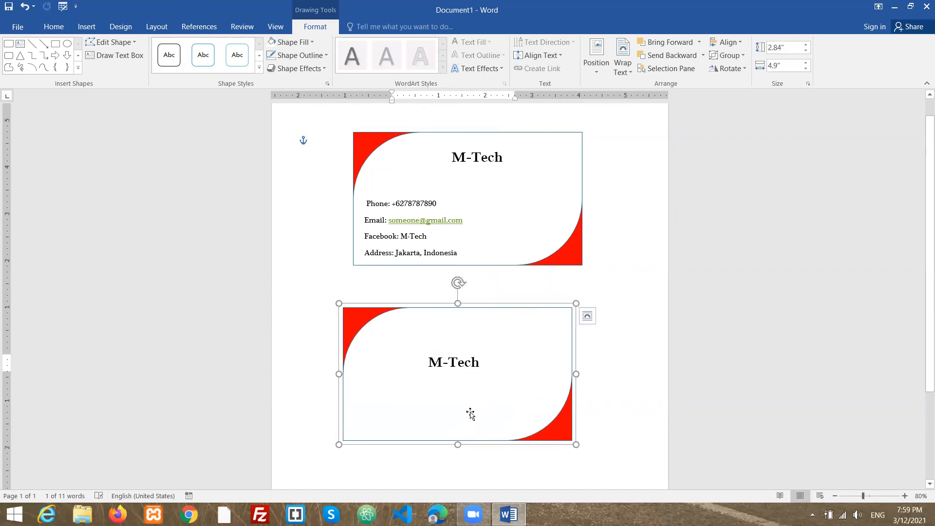
pyautogui.click(86, 26)
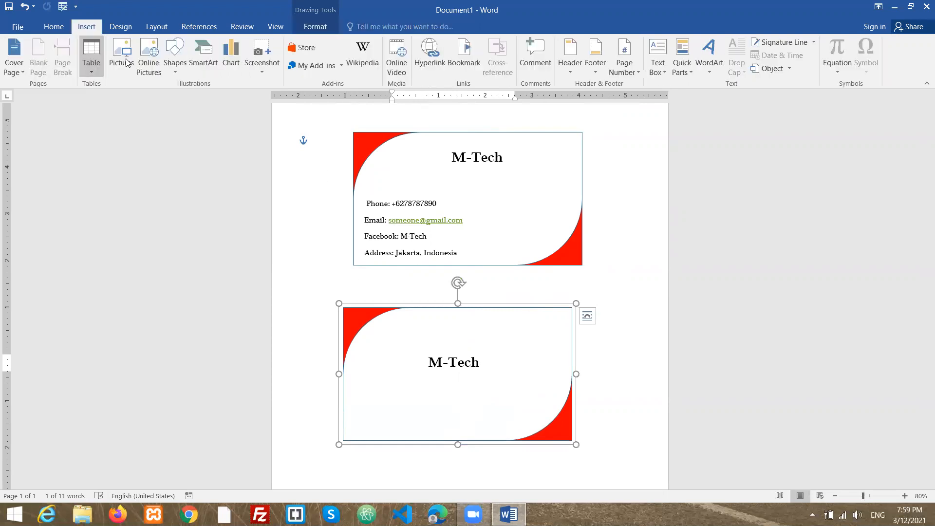
pyautogui.click(660, 68)
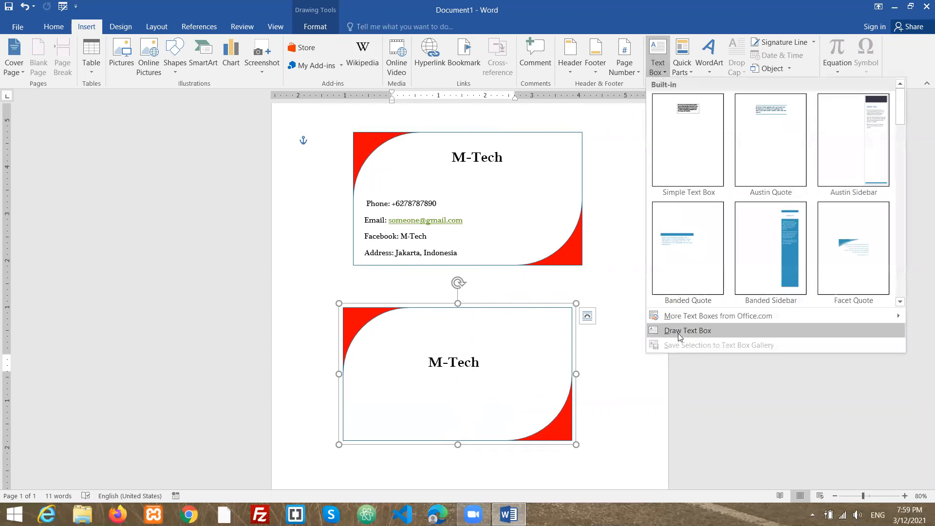
pyautogui.click(679, 331)
pyautogui.moveTo(361, 403); pyautogui.dragTo(528, 413)
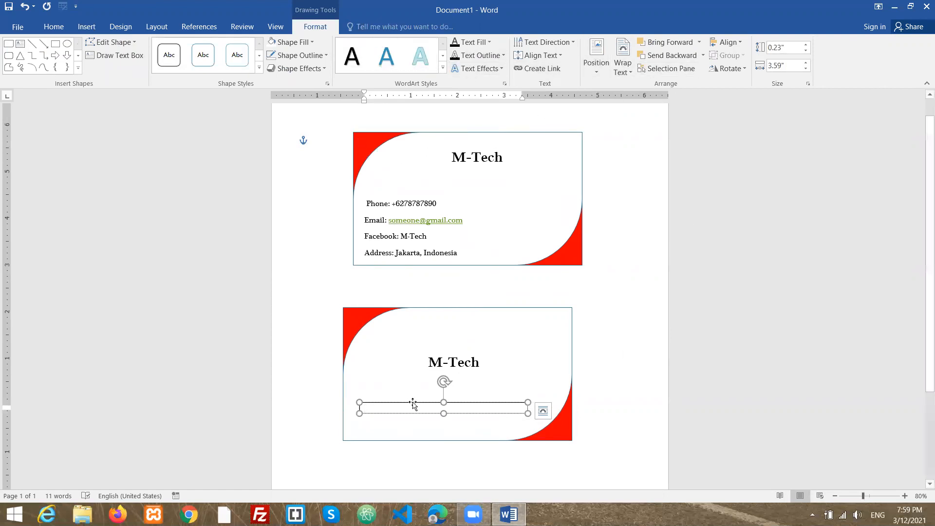
# - Align the new text box's text vertically to the middle and enlarge the box to about 0.46" high
pyautogui.click(553, 57)
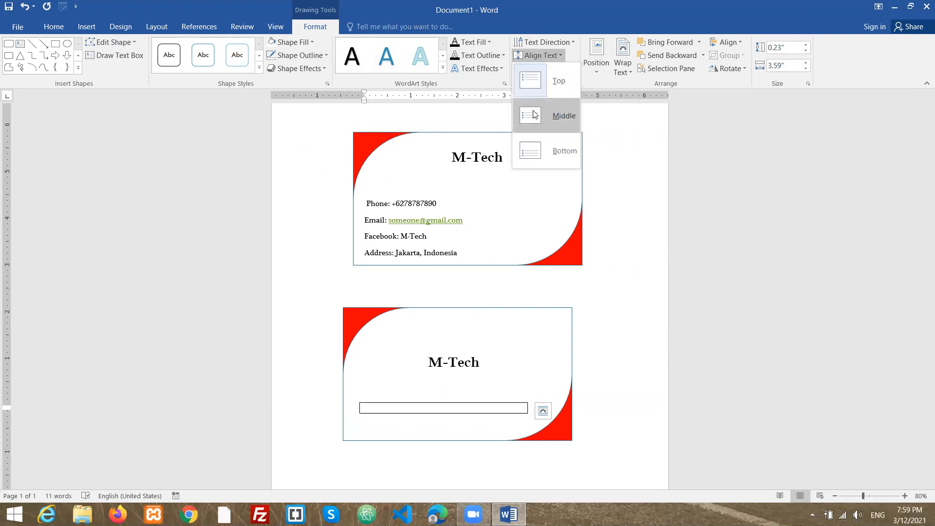
pyautogui.click(535, 115)
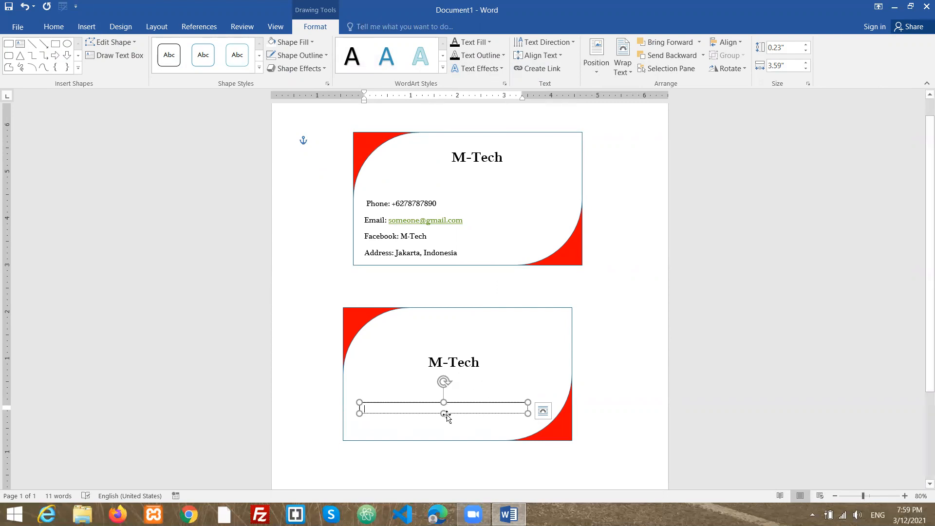
pyautogui.moveTo(443, 421); pyautogui.dragTo(443, 424)
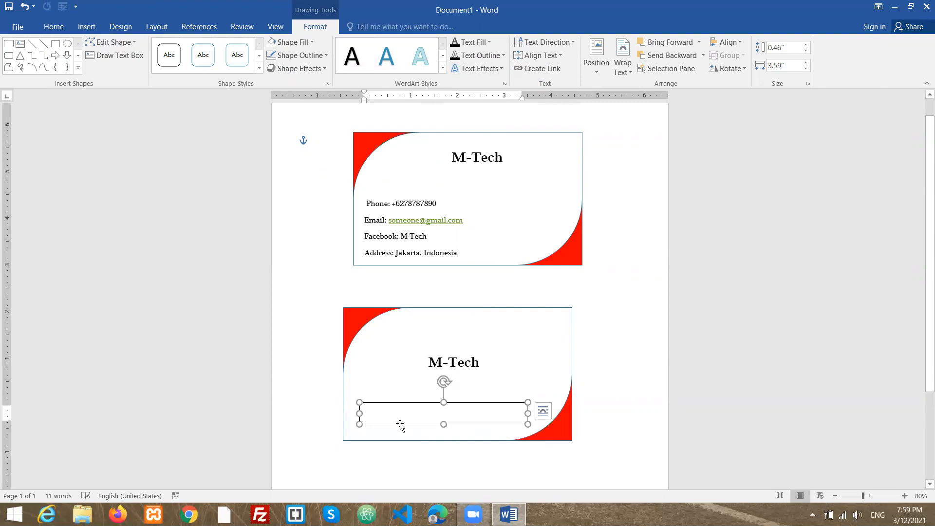
# - Enter "Computer Hardware & Software Service" in the text box below the second card's heading, centred horizontally at font size 14
pyautogui.write('ww')
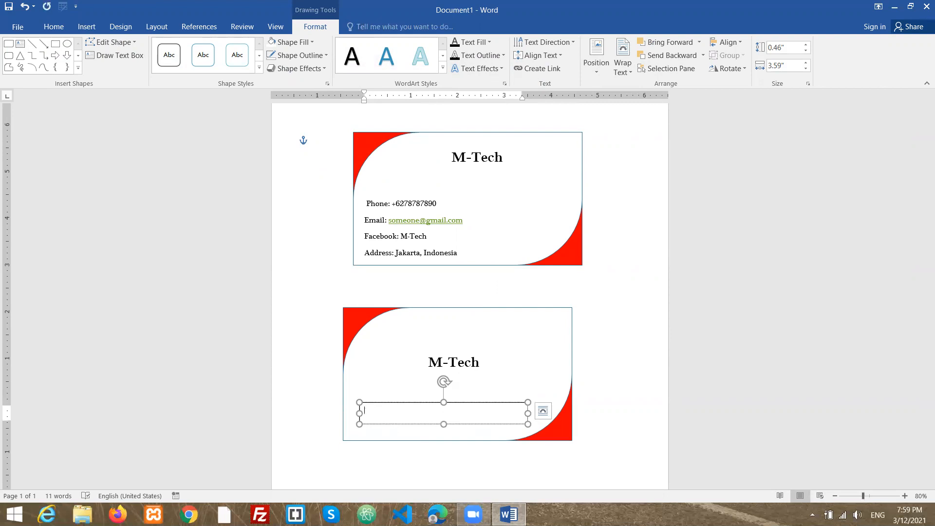
pyautogui.write('omputer Hardware & Software Service')
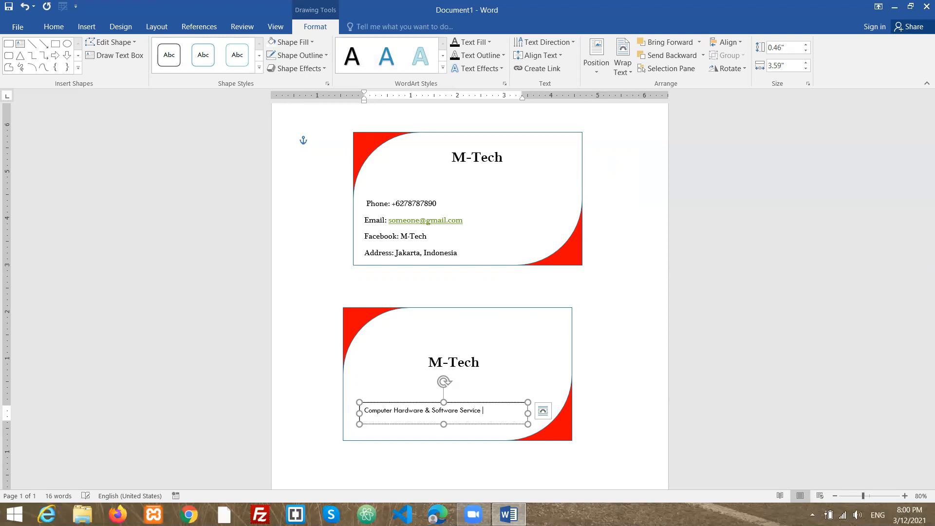
pyautogui.moveTo(485, 414); pyautogui.dragTo(324, 411)
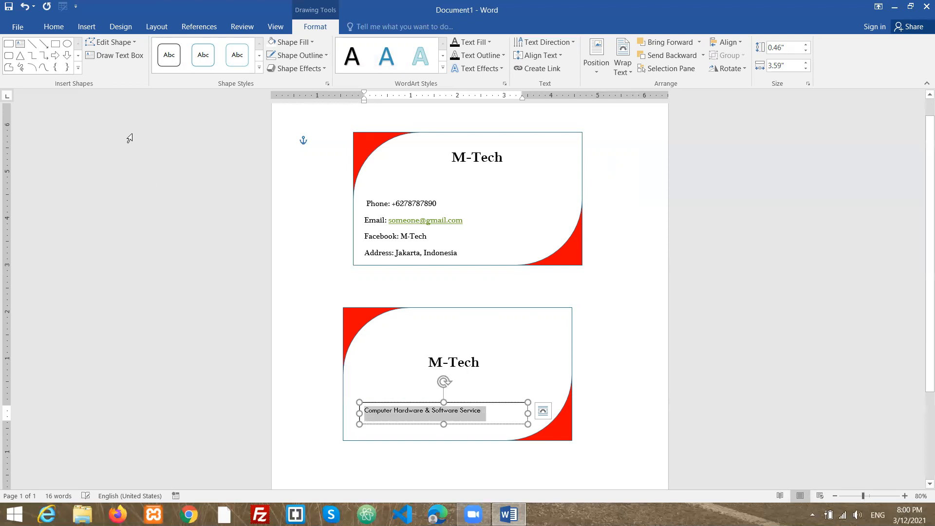
pyautogui.click(54, 27)
pyautogui.click(261, 65)
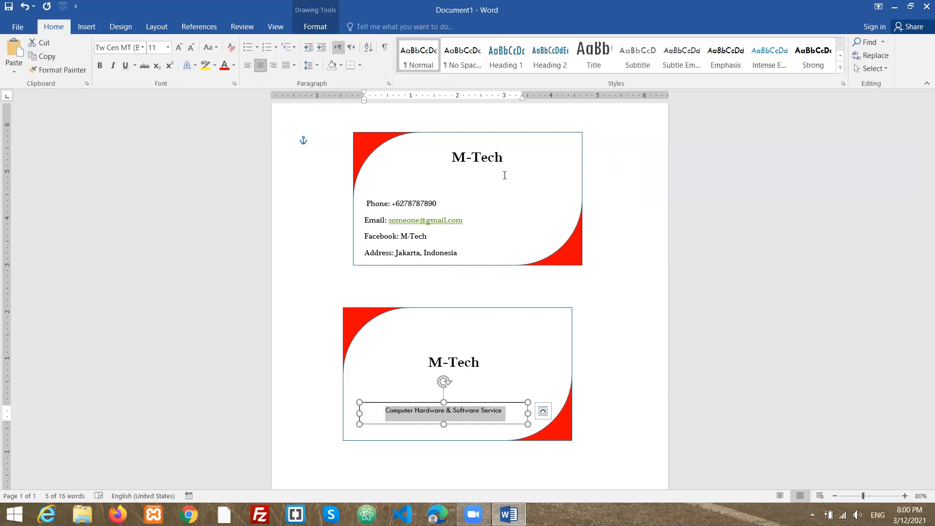
pyautogui.click(179, 47)
pyautogui.click(178, 48)
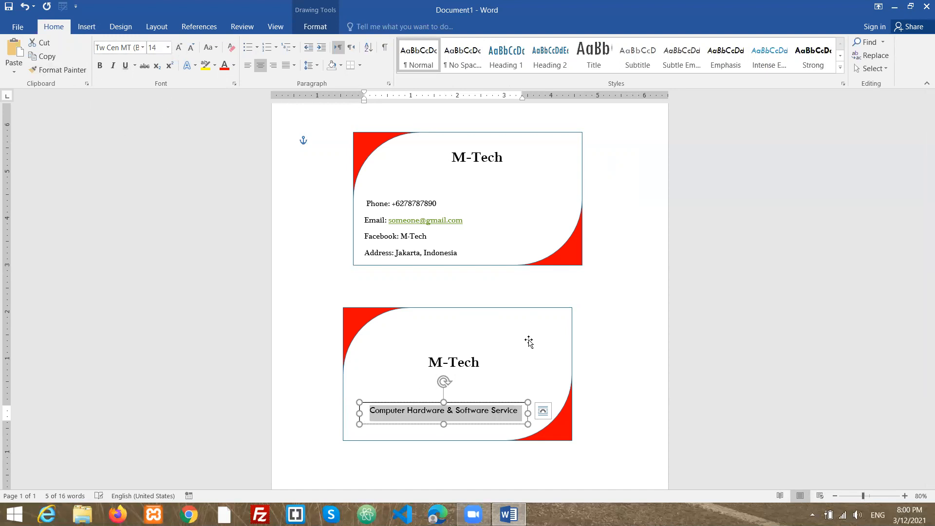
# - Move the service text box up and slightly right, closer beneath the second card's M-Tech heading, and remove its outline
pyautogui.moveTo(517, 403); pyautogui.dragTo(534, 392)
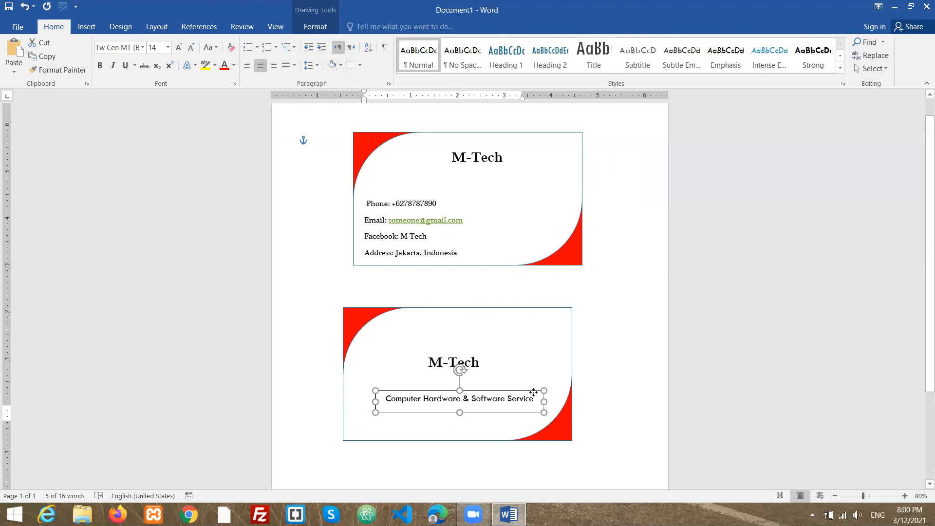
pyautogui.click(319, 26)
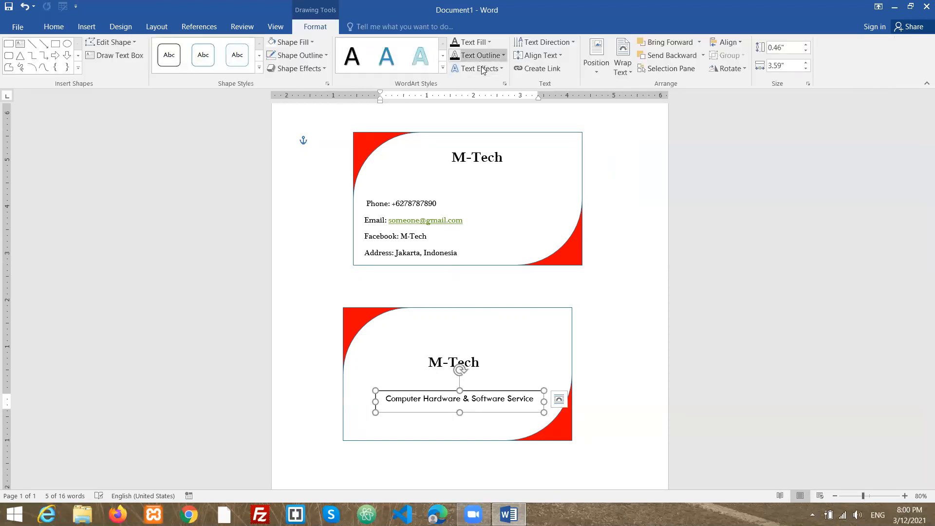
pyautogui.click(296, 55)
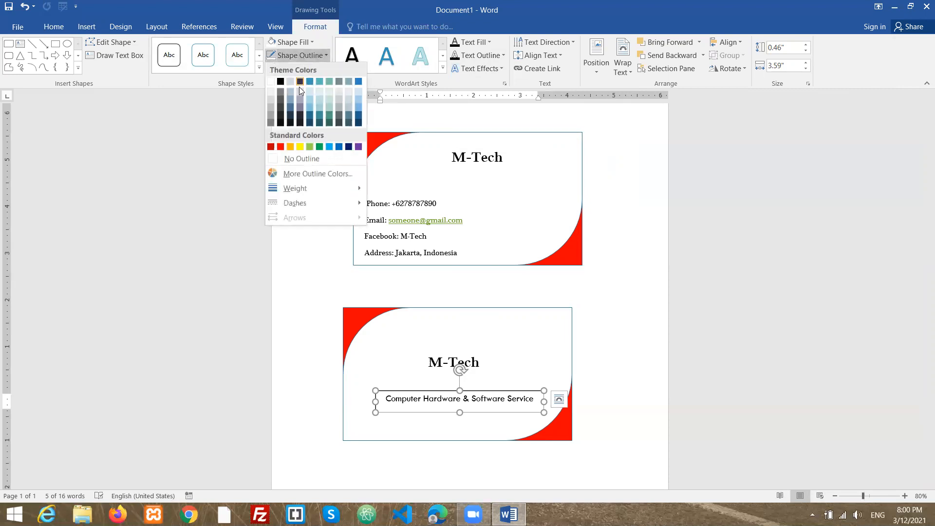
pyautogui.click(302, 159)
pyautogui.click(483, 363)
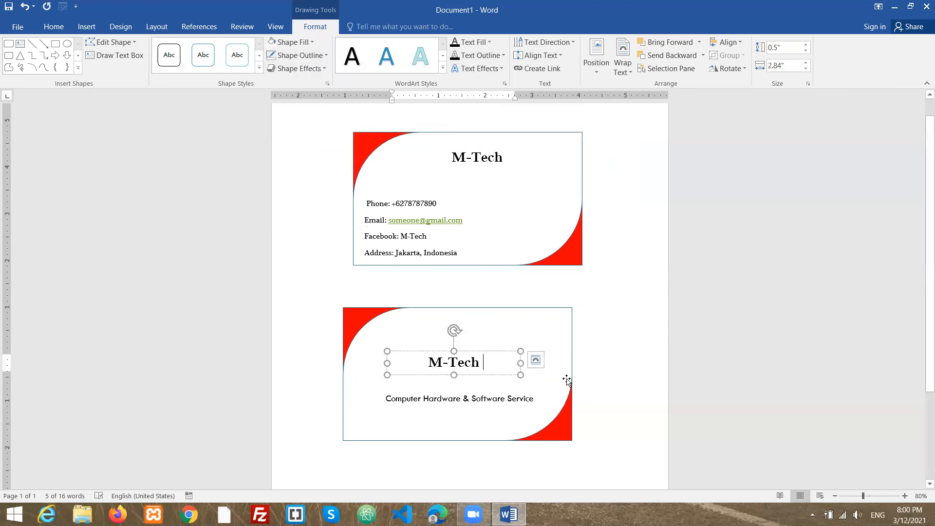
pyautogui.click(597, 372)
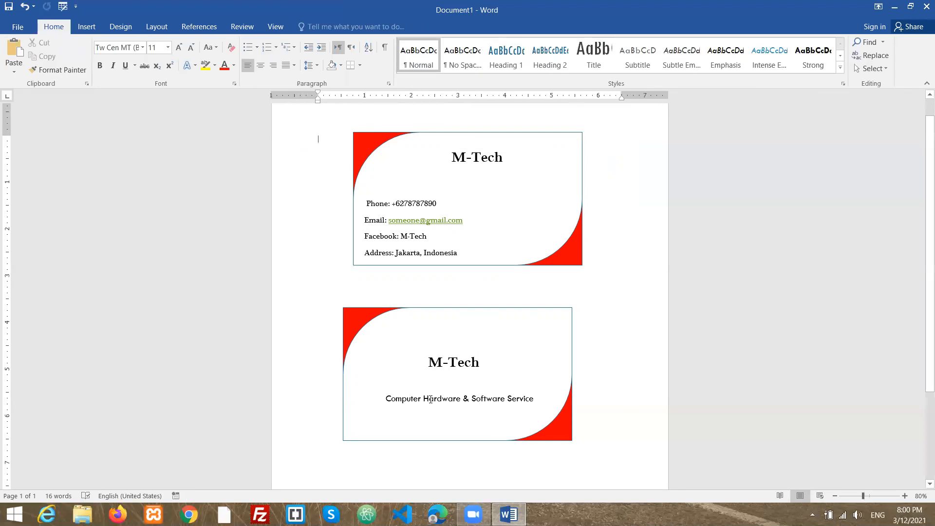
pyautogui.click(459, 397)
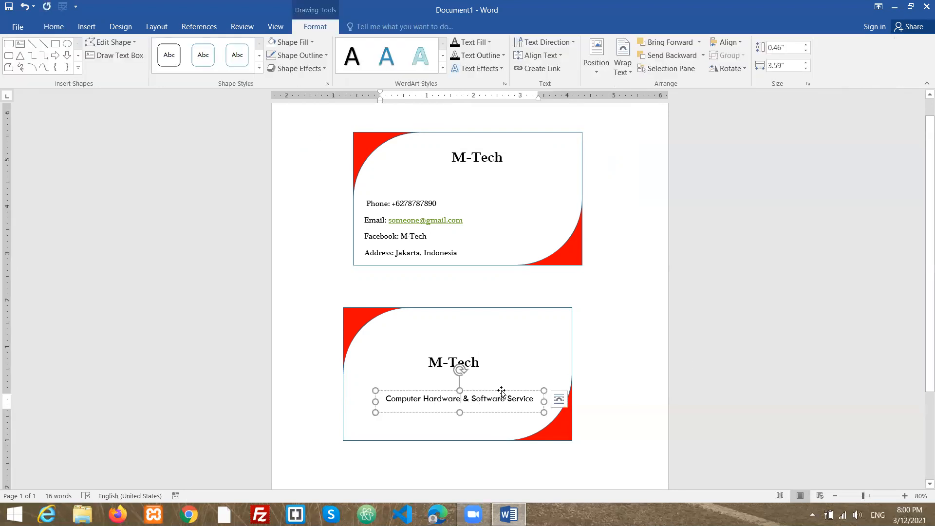